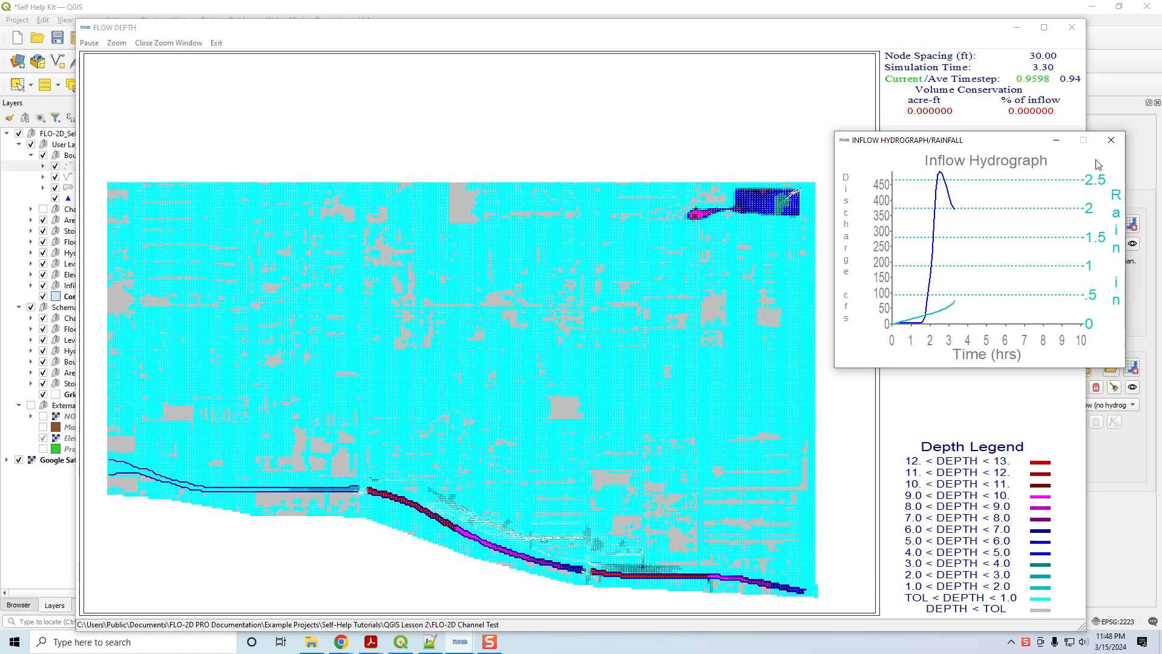
Step: Close the inflow hydrograph window and the simulation summary of the finished FLO-2D channel run
left_click(1111, 140)
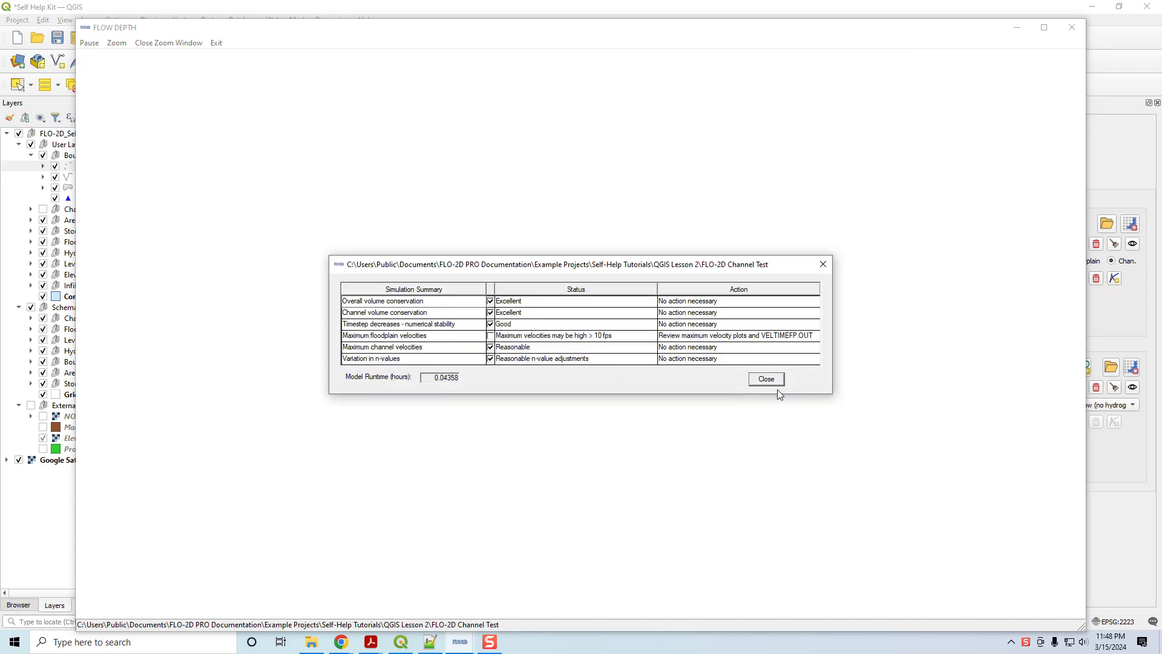
left_click(772, 382)
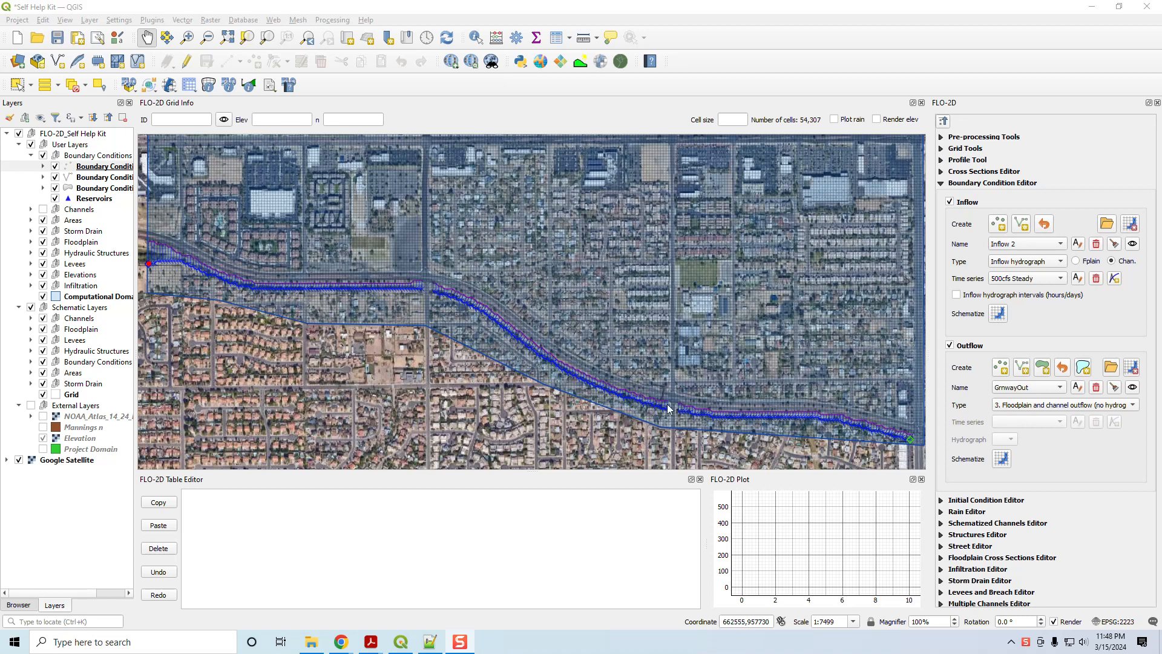
Step: Draw a hydraulic structure line across the eastern road crossing, joining the upstream channel segment's end to the start of the downstream segment
scroll(696, 418, "up", 2)
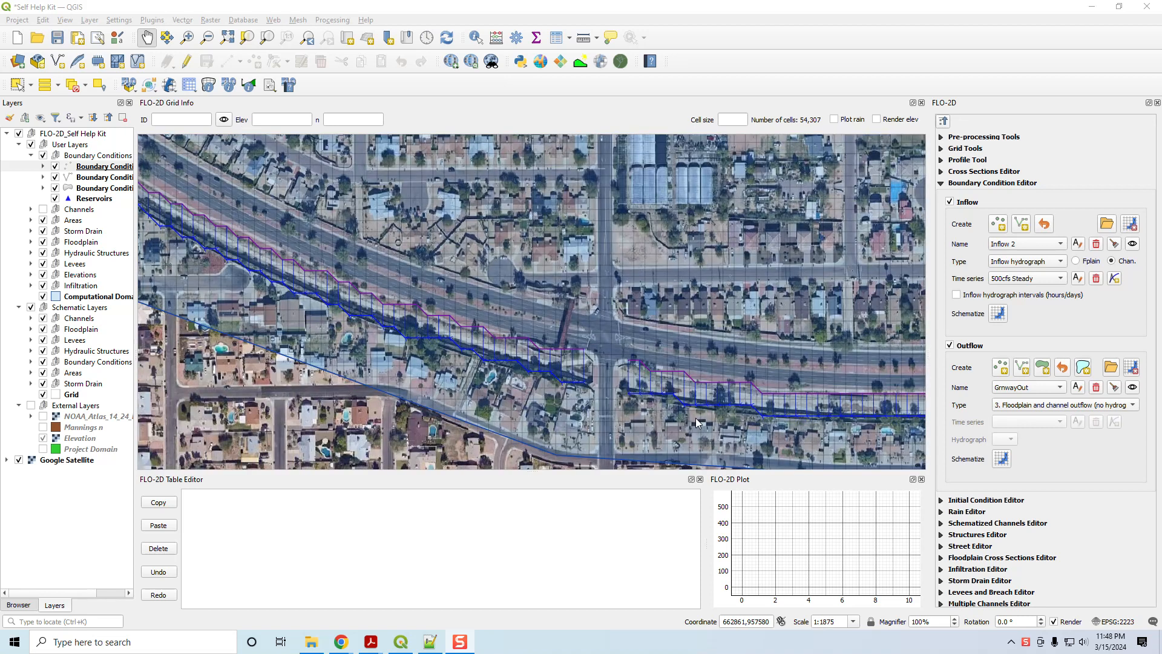
left_click_drag(668, 406, 562, 361)
scroll(561, 360, "up", 1)
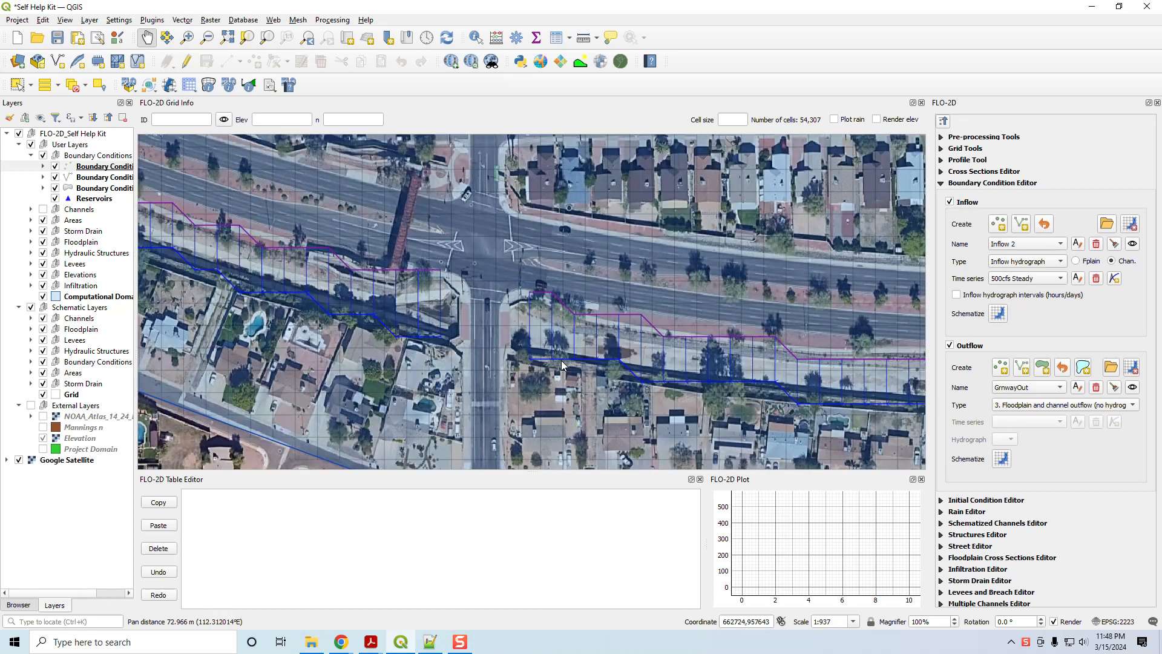
left_click(943, 121)
left_click(964, 228)
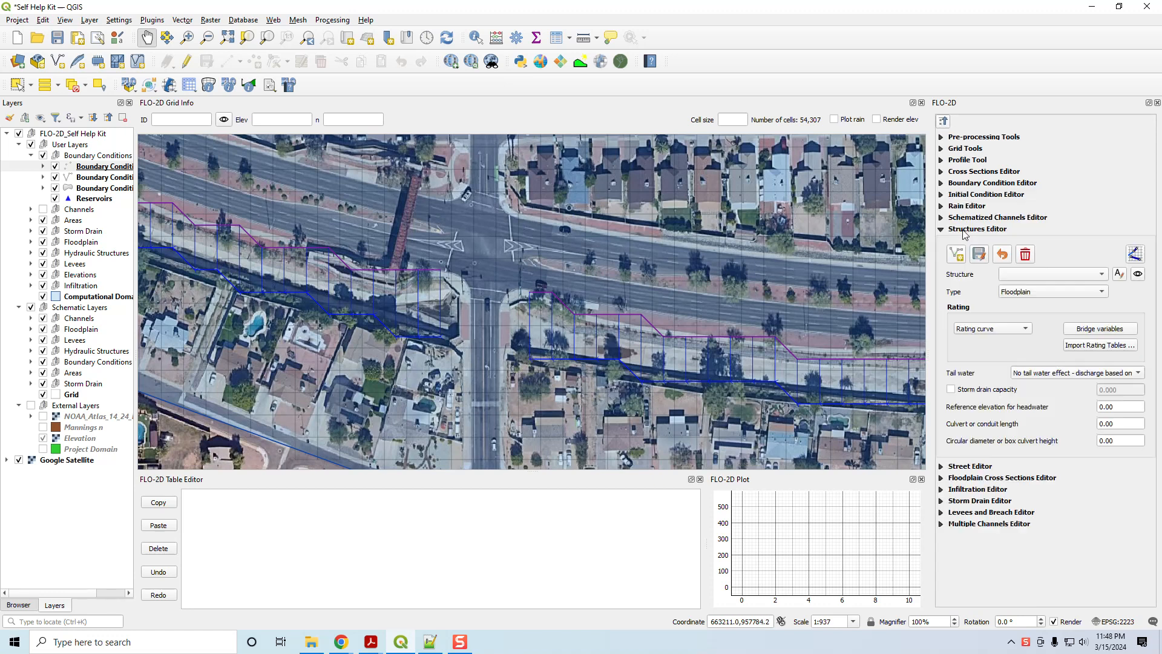
left_click(956, 257)
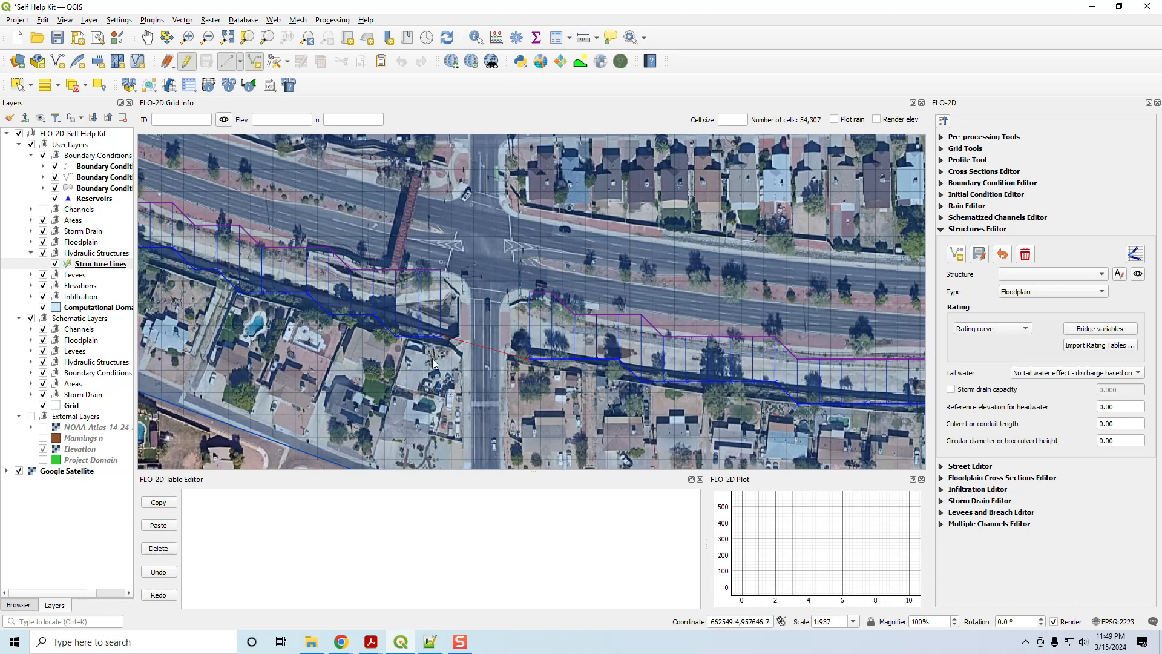
right_click(405, 379)
left_click(594, 348)
Step: Draw a second structure line bridging the channel gap at the western road crossing and save the structure lines
left_click_drag(380, 319, 919, 396)
scroll(534, 319, "down", 1)
left_click_drag(353, 238, 635, 421)
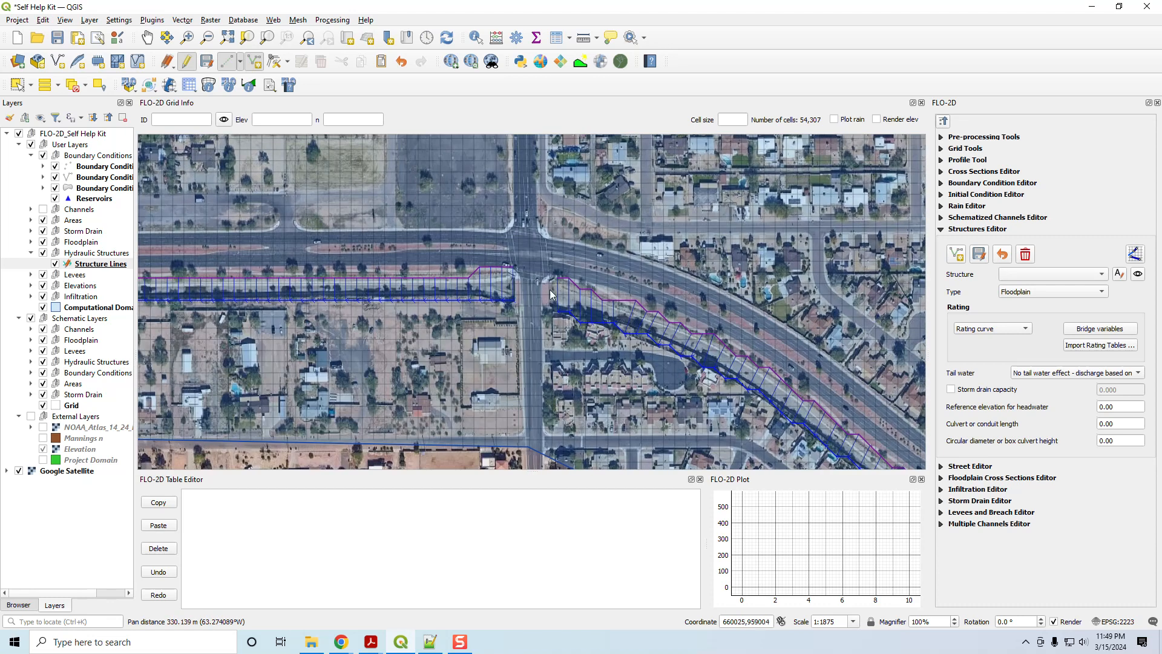
scroll(553, 282, "up", 1)
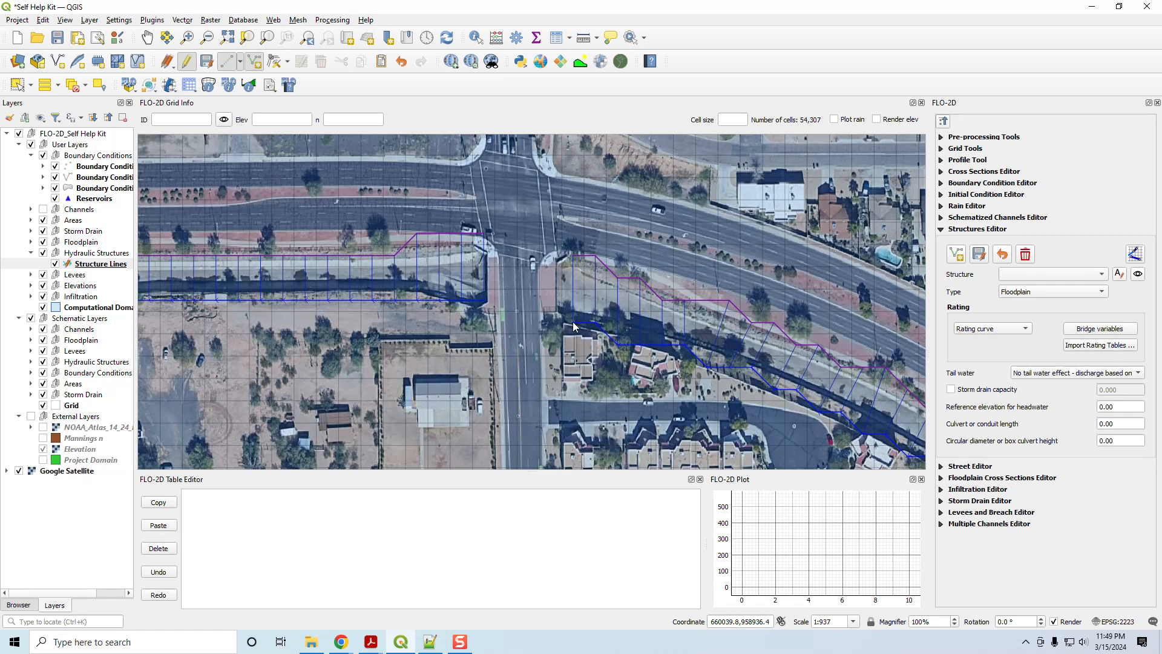
right_click(540, 284)
left_click(589, 364)
scroll(567, 363, "down", 1)
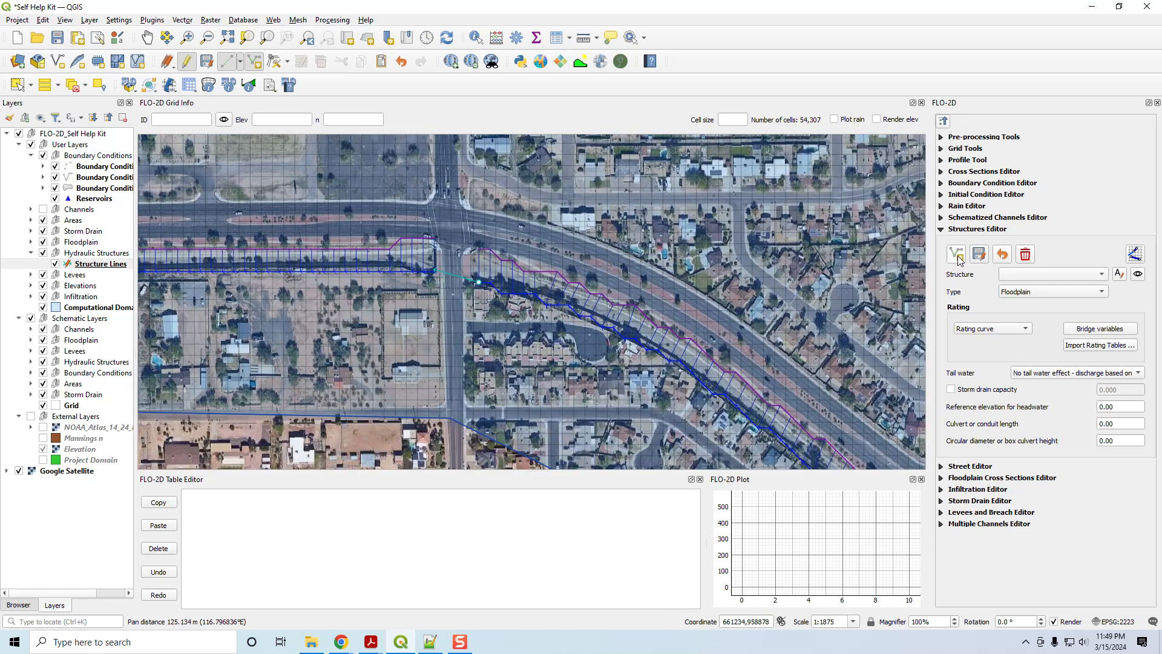
left_click(981, 258)
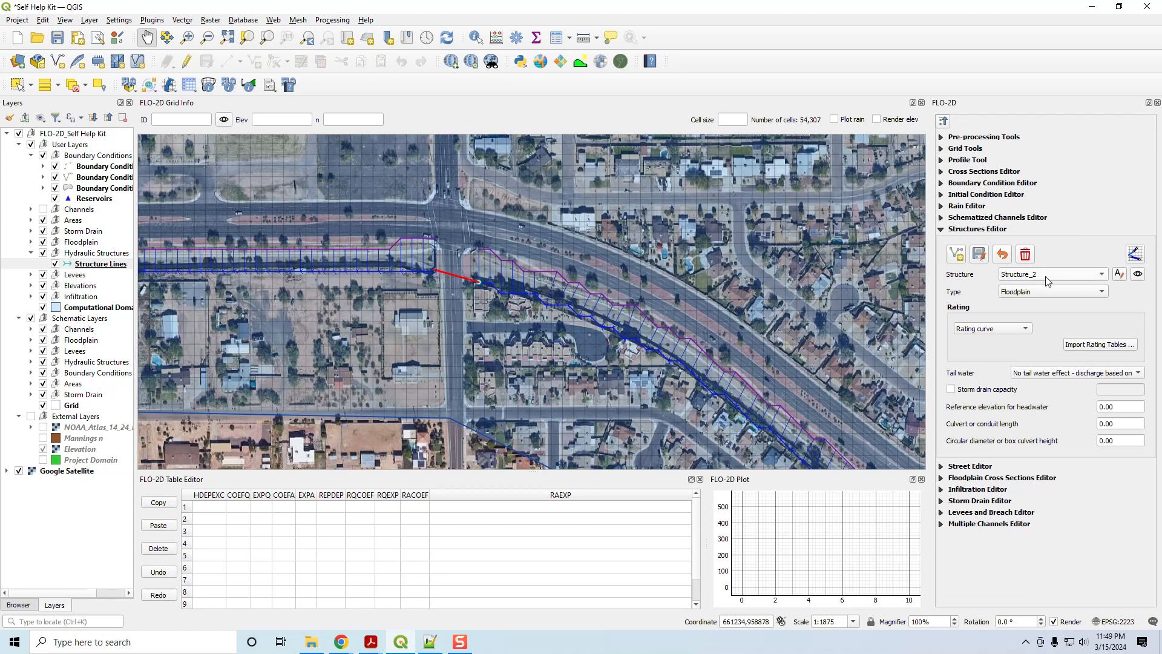
Step: Center the map on Structure_1 at the eastern crossing and rename it Grnway1
scroll(768, 331, "down", 1)
left_click_drag(760, 326, 526, 249)
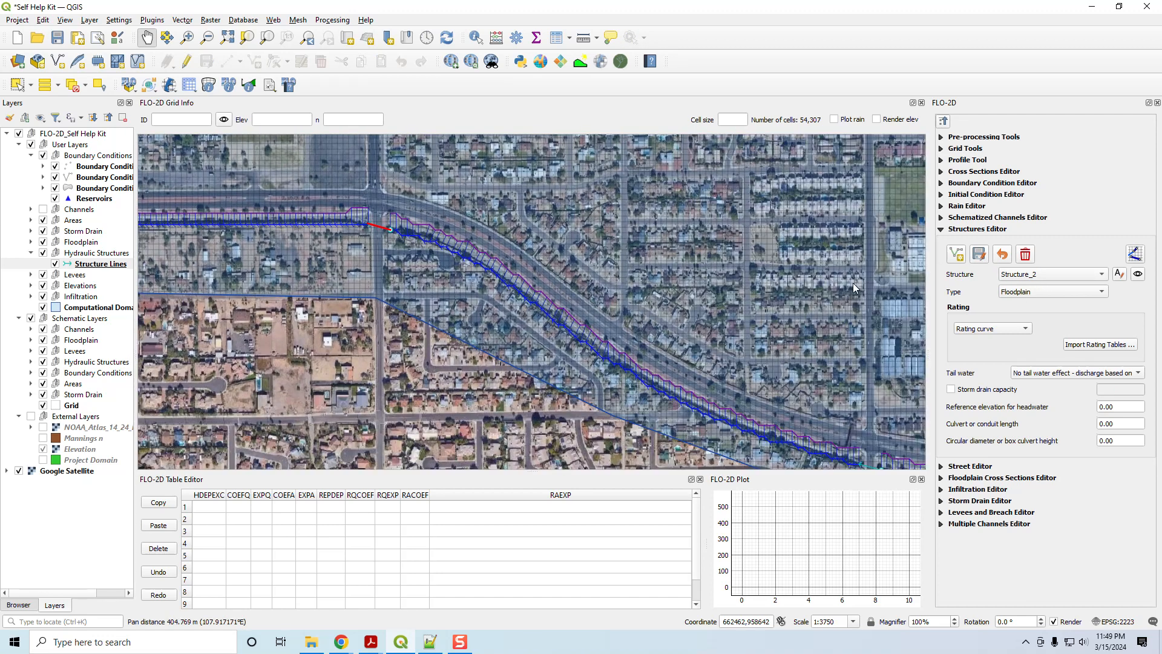
left_click(1041, 274)
left_click(1051, 263)
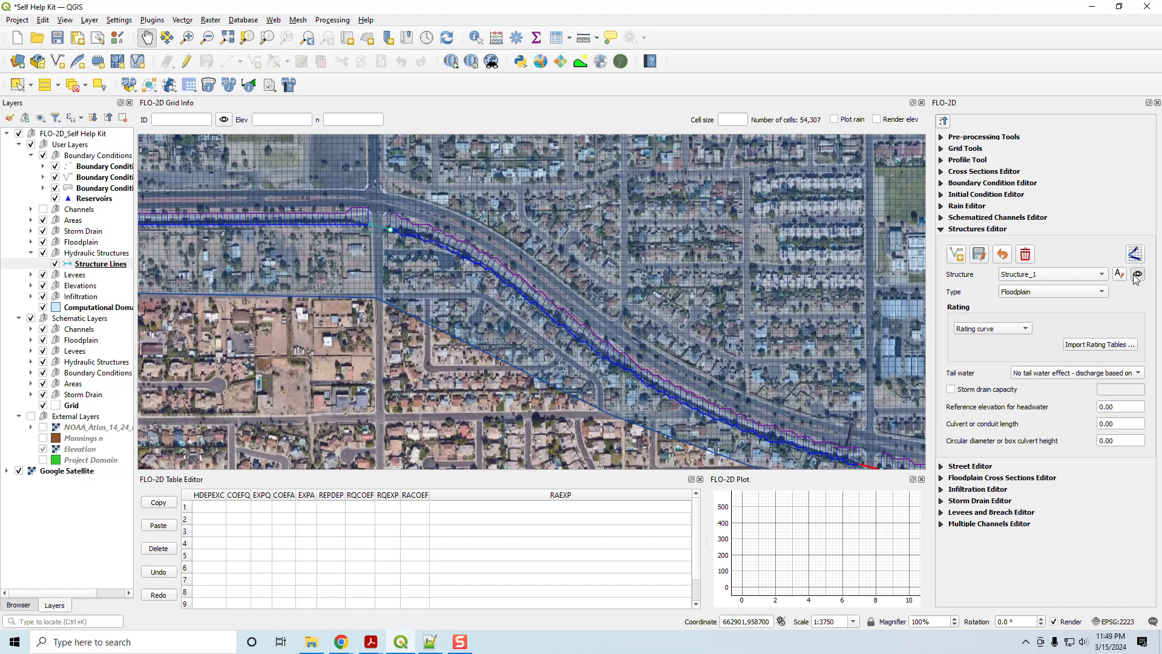
left_click(1048, 275)
left_click(1048, 275)
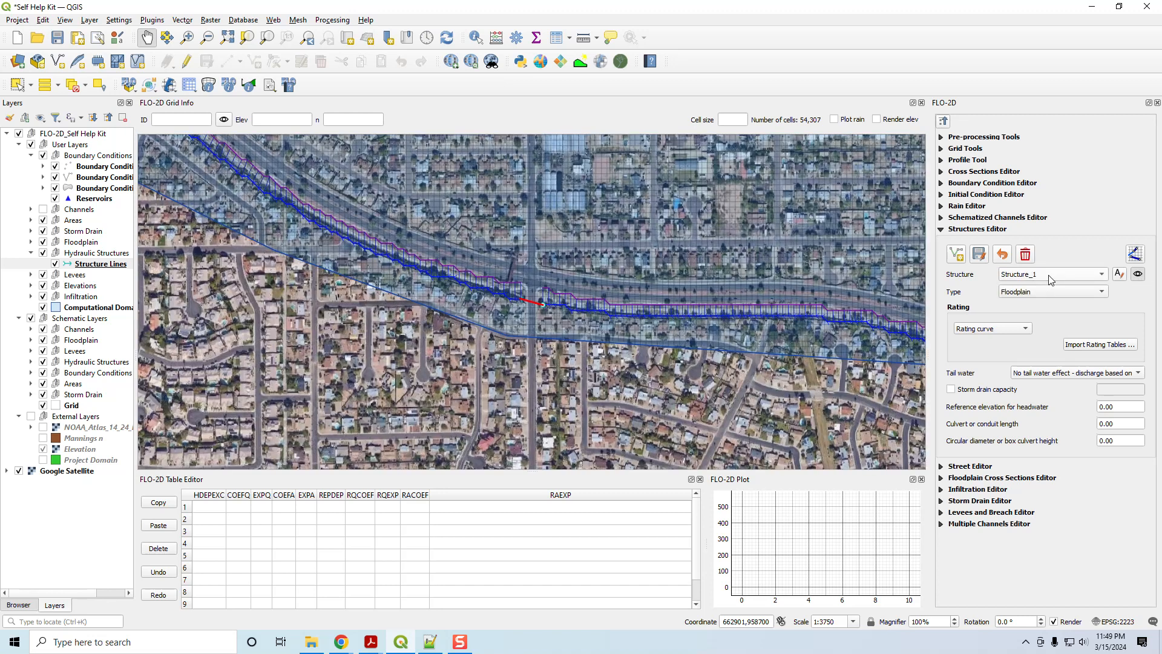
left_click(1121, 277)
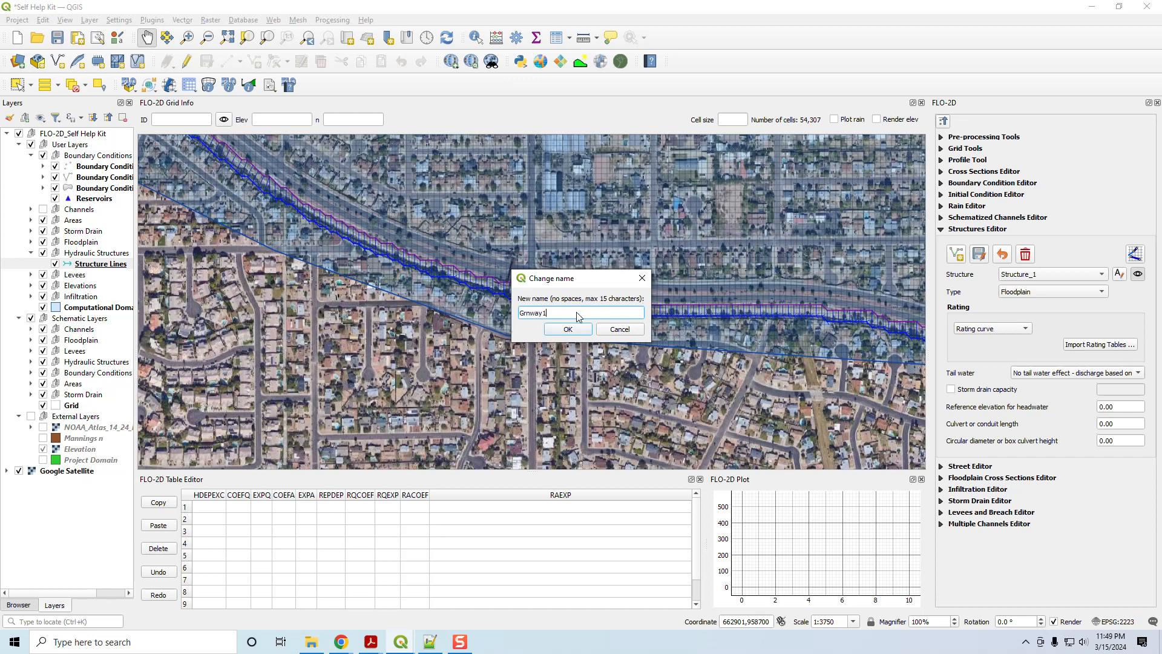
left_click_drag(552, 312, 496, 319)
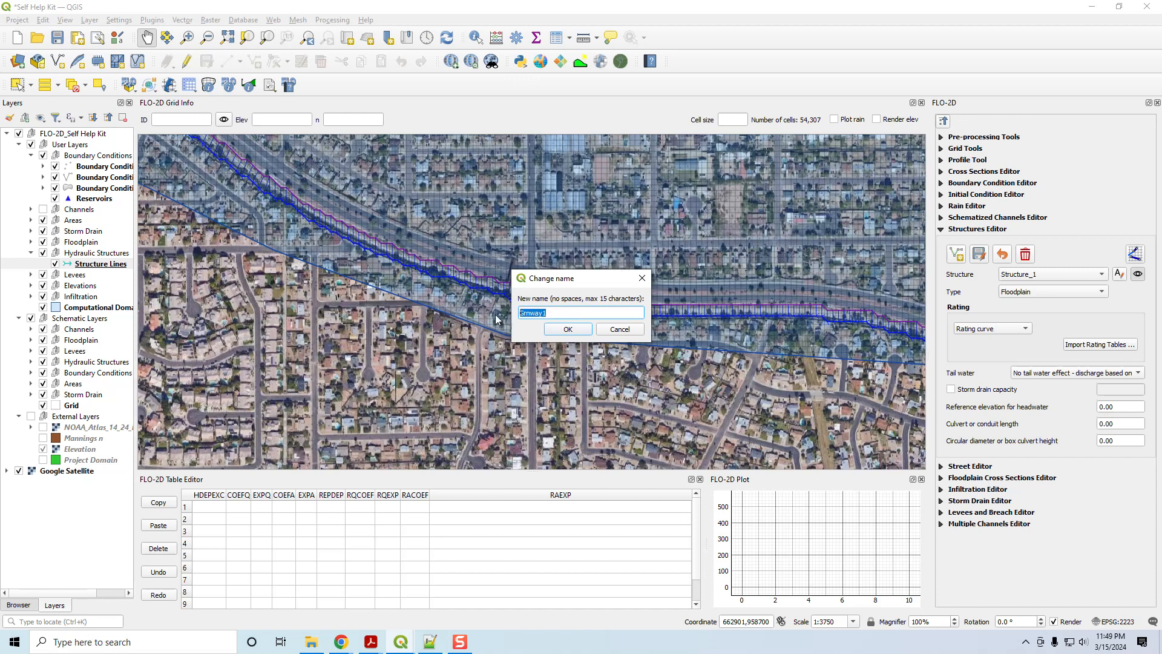
left_click(558, 330)
Step: Set structure Grnway1 to type Channel with a Rating table
left_click(1053, 293)
left_click(1049, 303)
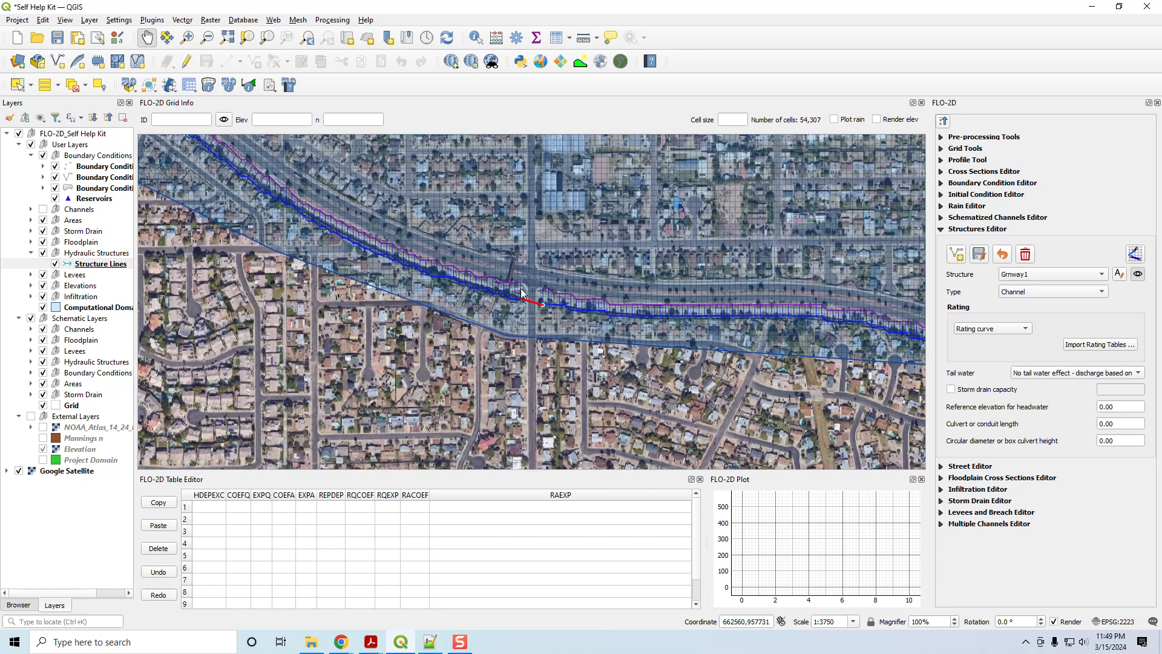
left_click(1004, 328)
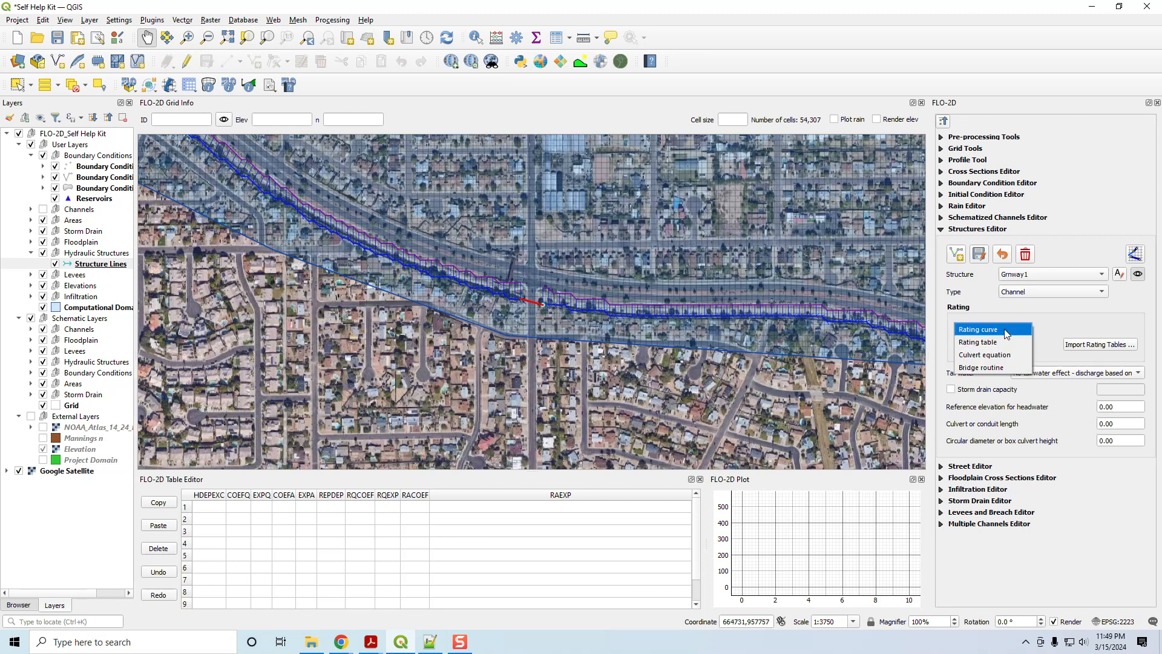
left_click(997, 343)
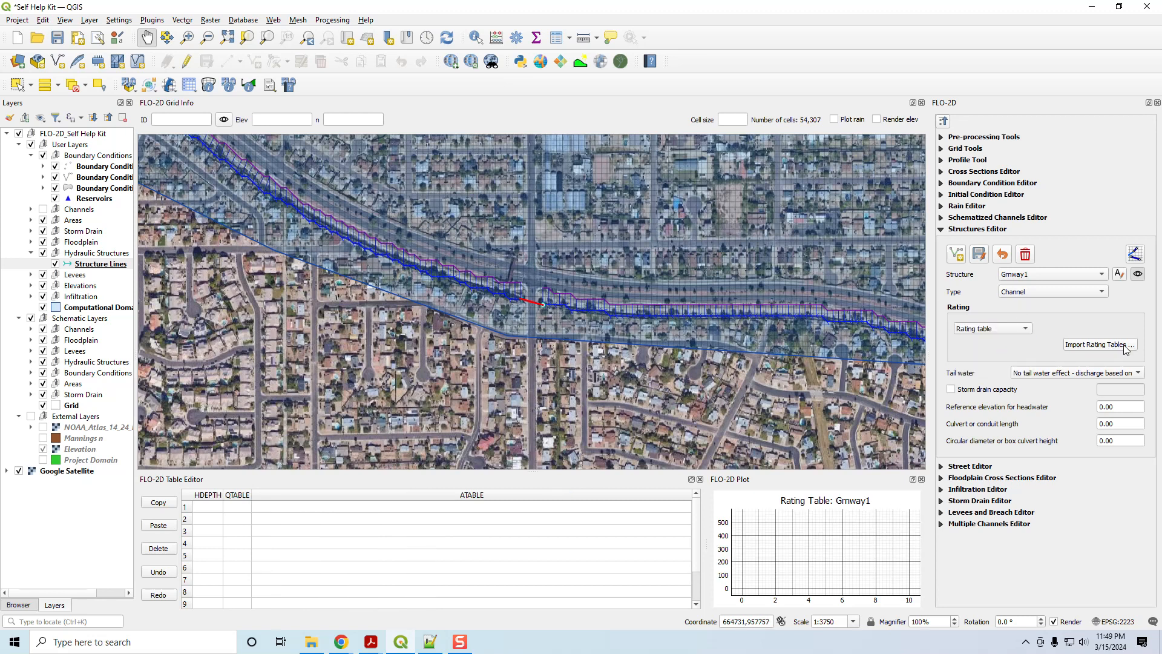
Step: Select Structure_2 at the western crossing and rename it Grnway2
left_click(1071, 274)
left_click(1073, 288)
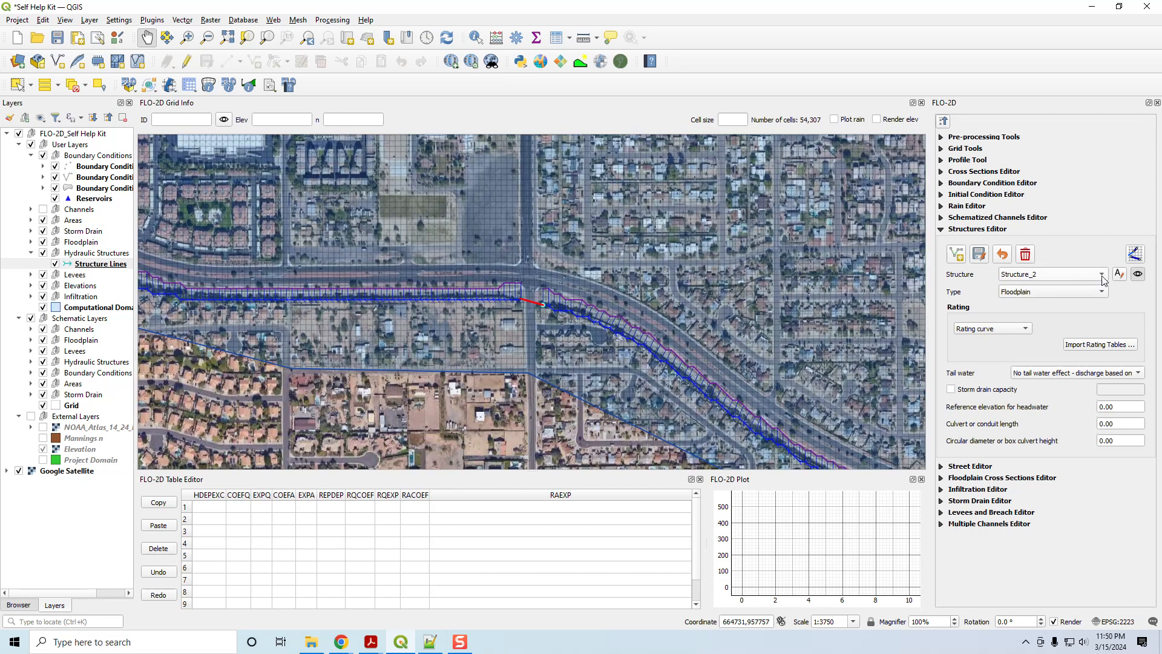
left_click(1119, 273)
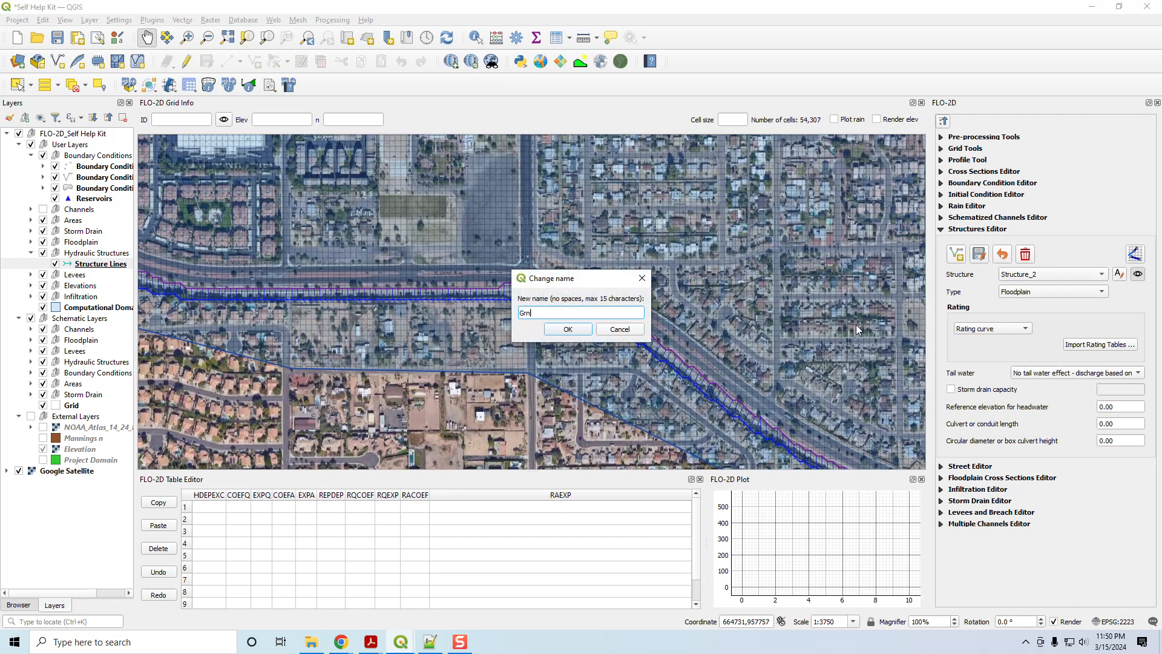
type("Grnway2")
key("Return")
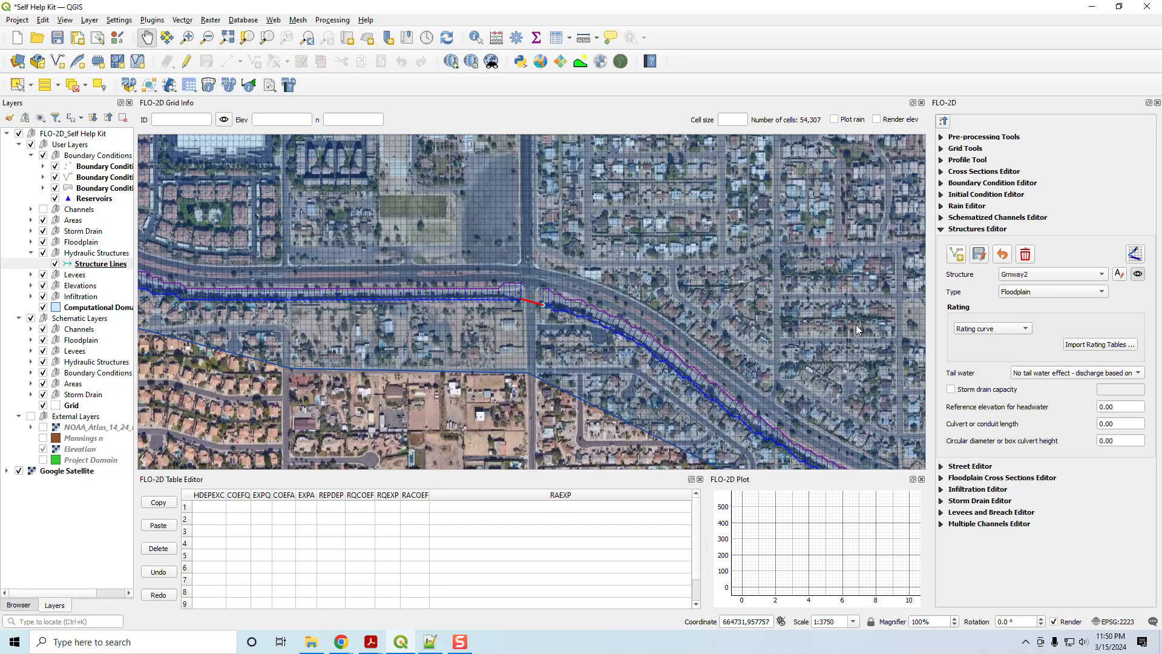
Step: Set structure Grnway2 to type Channel with a Rating table
left_click(1004, 291)
left_click(1016, 304)
left_click(1008, 329)
left_click(1001, 340)
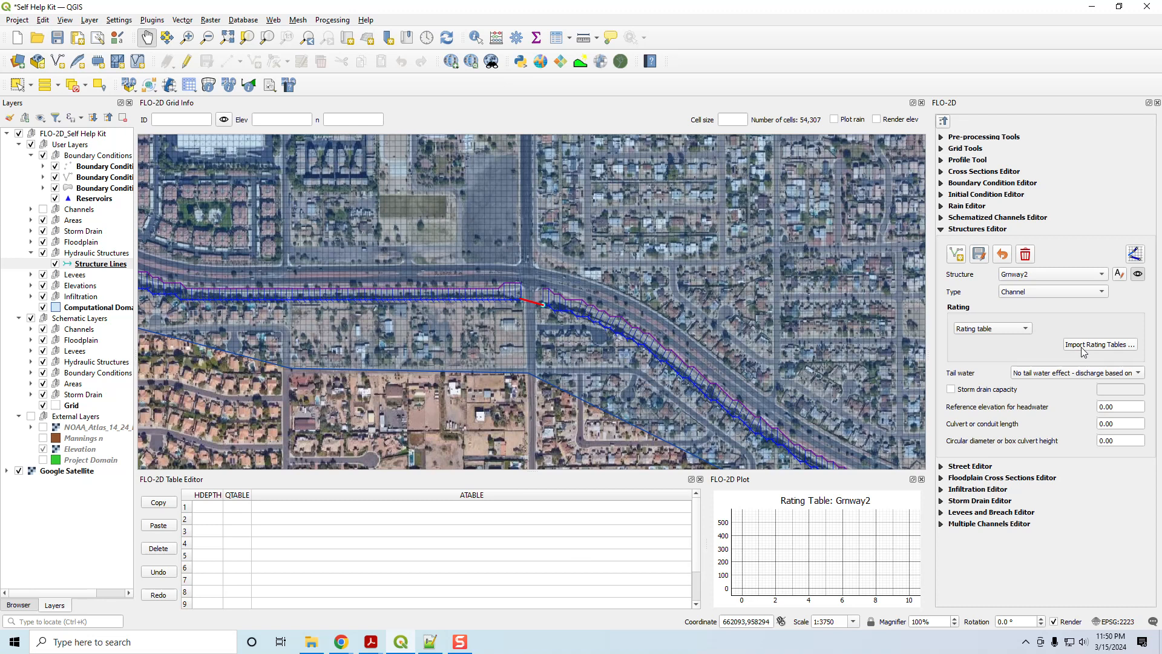
Step: Switch to File Explorer and check the rating table file names in the QGIS Lesson 2 Hydraulic Structures folder
left_click(311, 643)
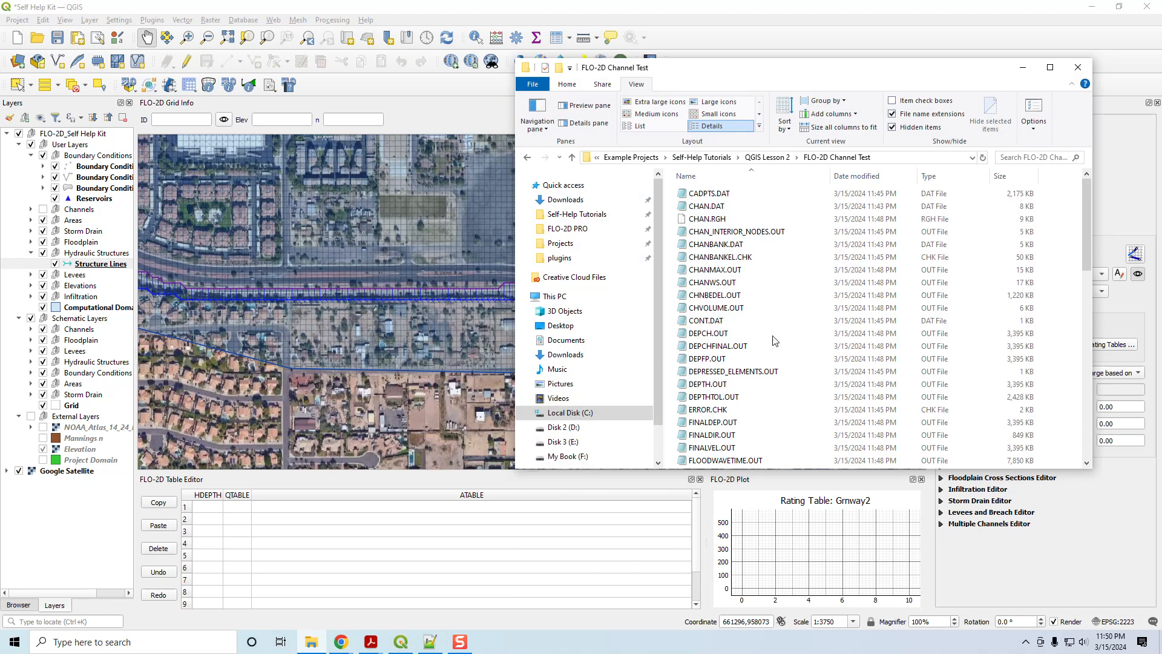
left_click(767, 158)
double_click(712, 221)
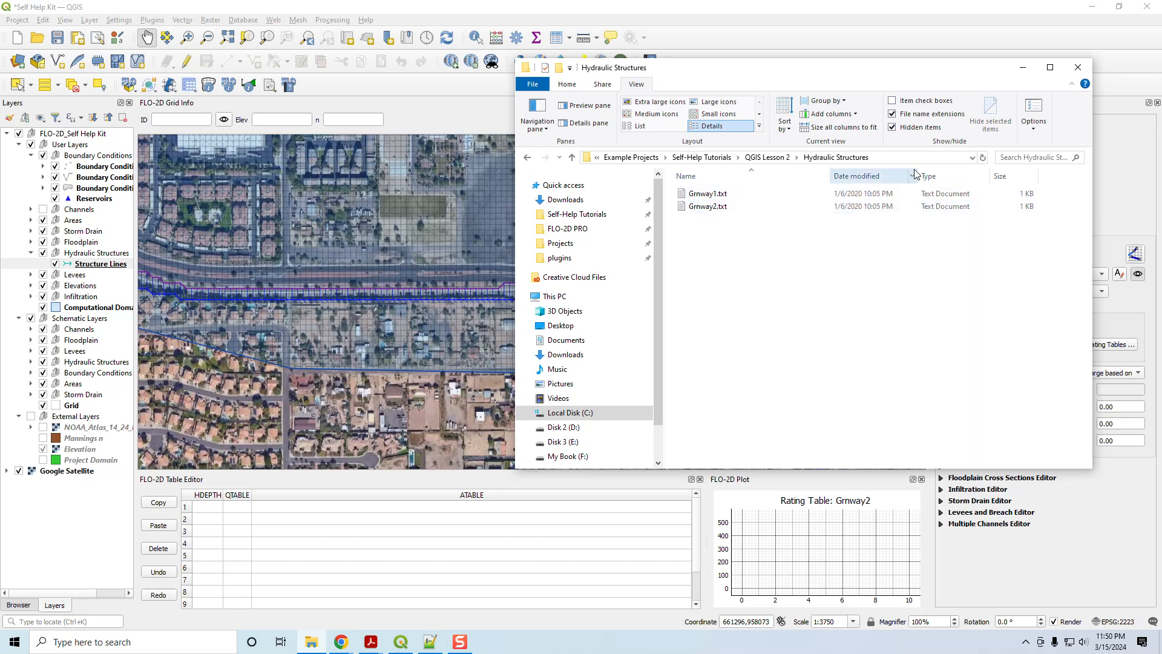
left_click(1023, 67)
Step: Import the rating tables Grnway1.txt and Grnway2.txt from the QGIS Lesson 2 Hydraulic Structures folder
left_click(1076, 345)
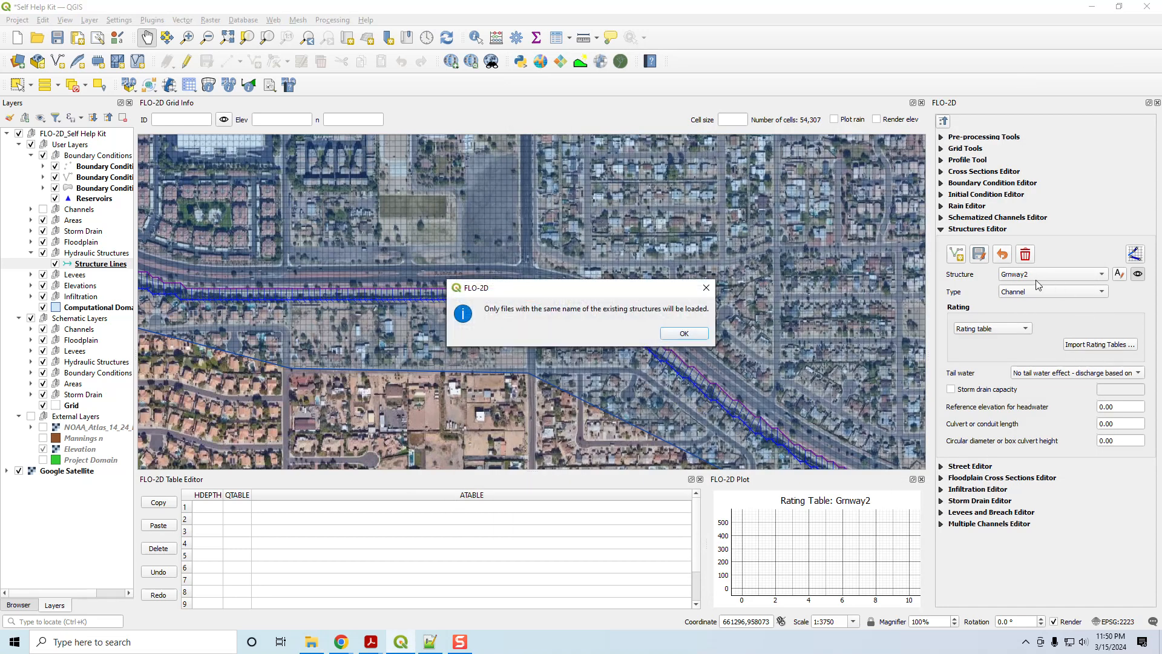
left_click(702, 334)
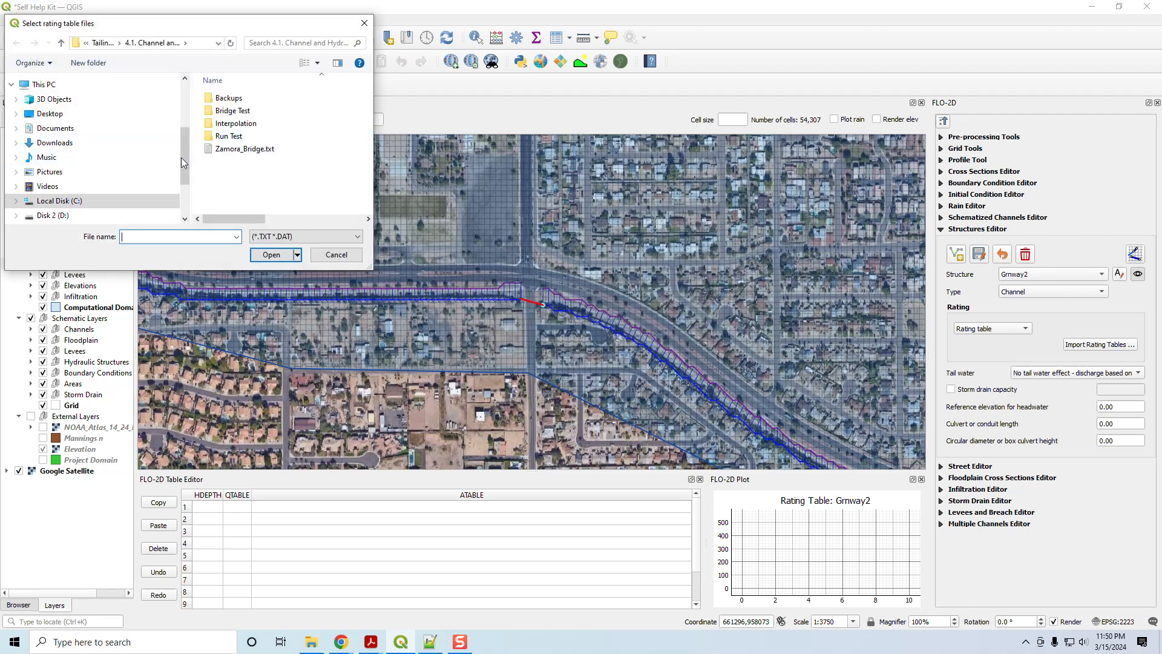
scroll(177, 155, "up", 3)
left_click(97, 118)
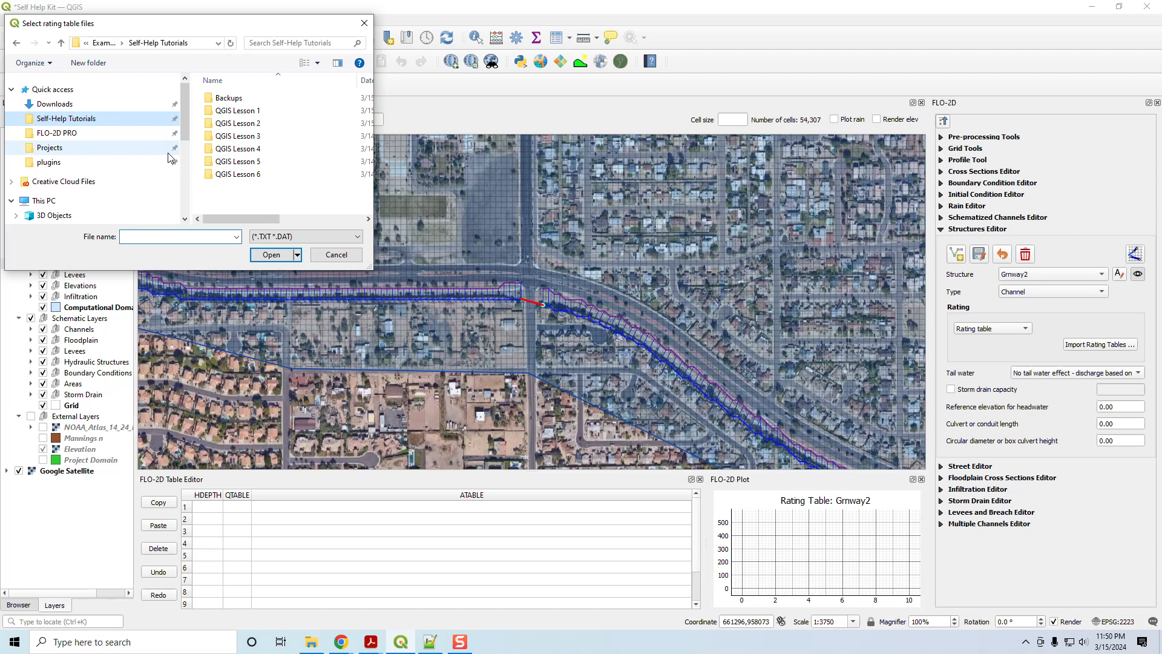
double_click(221, 123)
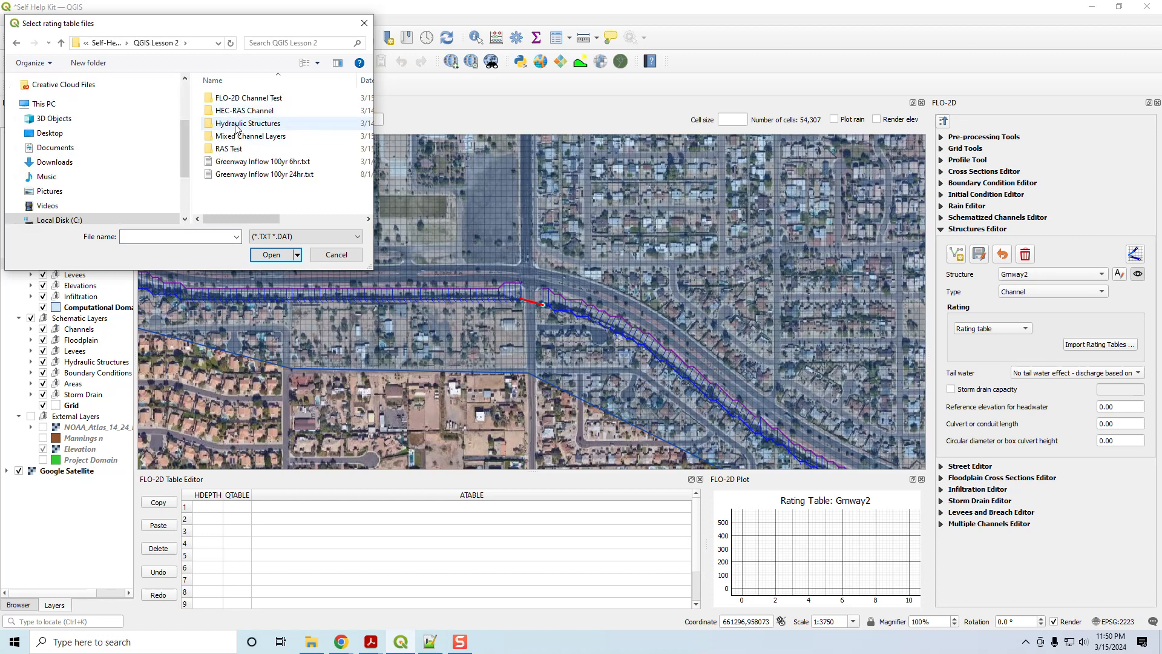
double_click(241, 123)
left_click_drag(236, 141, 236, 95)
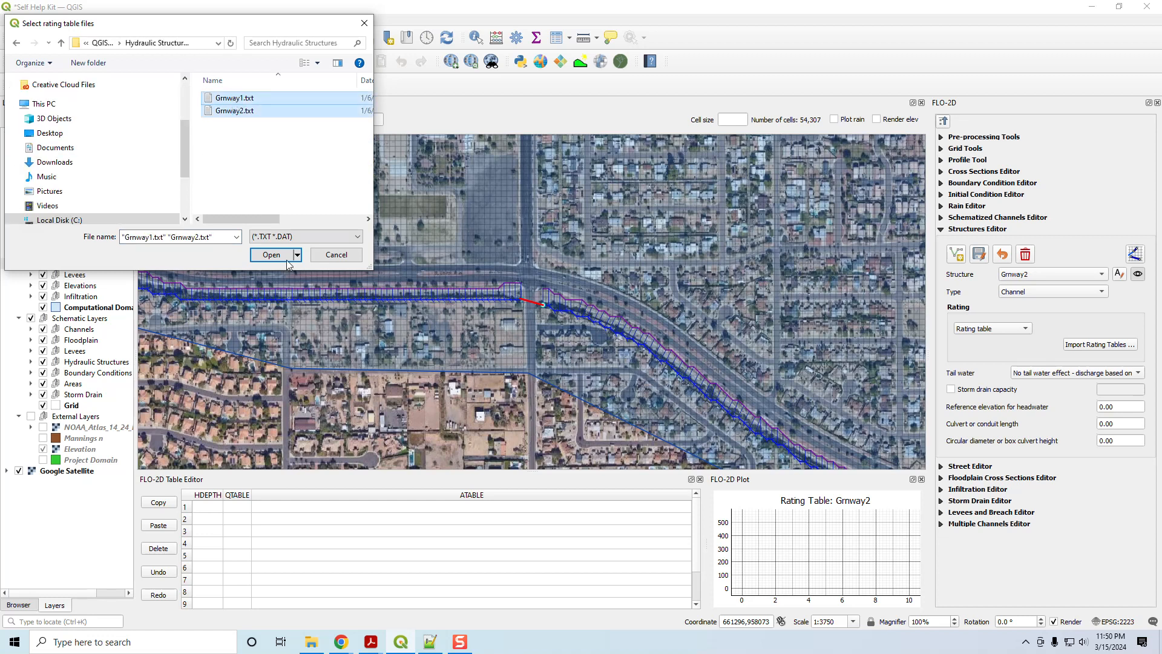
left_click(271, 255)
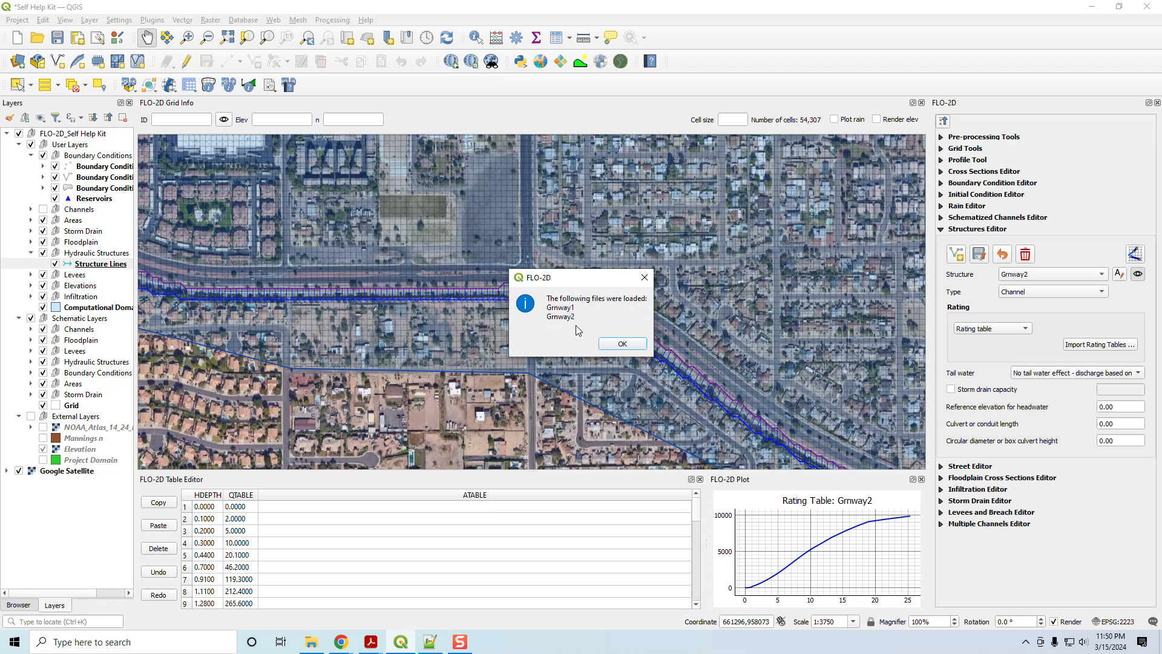
left_click(626, 345)
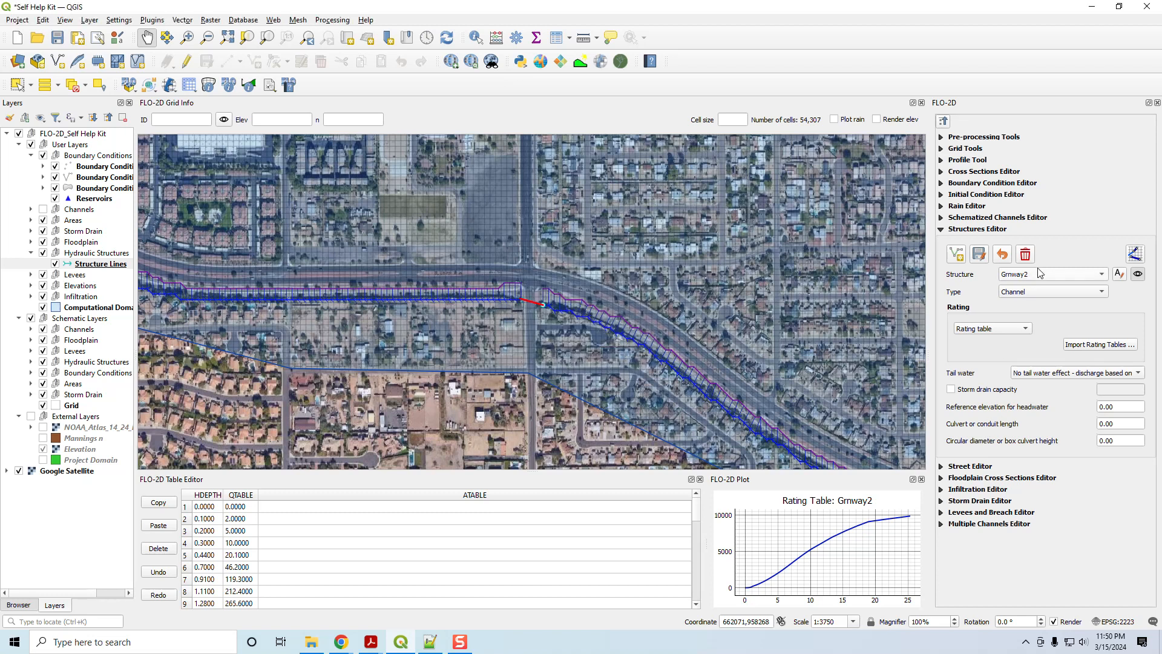
Step: Review the imported rating tables and plots of Grnway1 and Grnway2, and look over both structures along the channel
left_click(1035, 276)
left_click(1029, 261)
left_click(1032, 275)
left_click(1030, 283)
left_click(1037, 276)
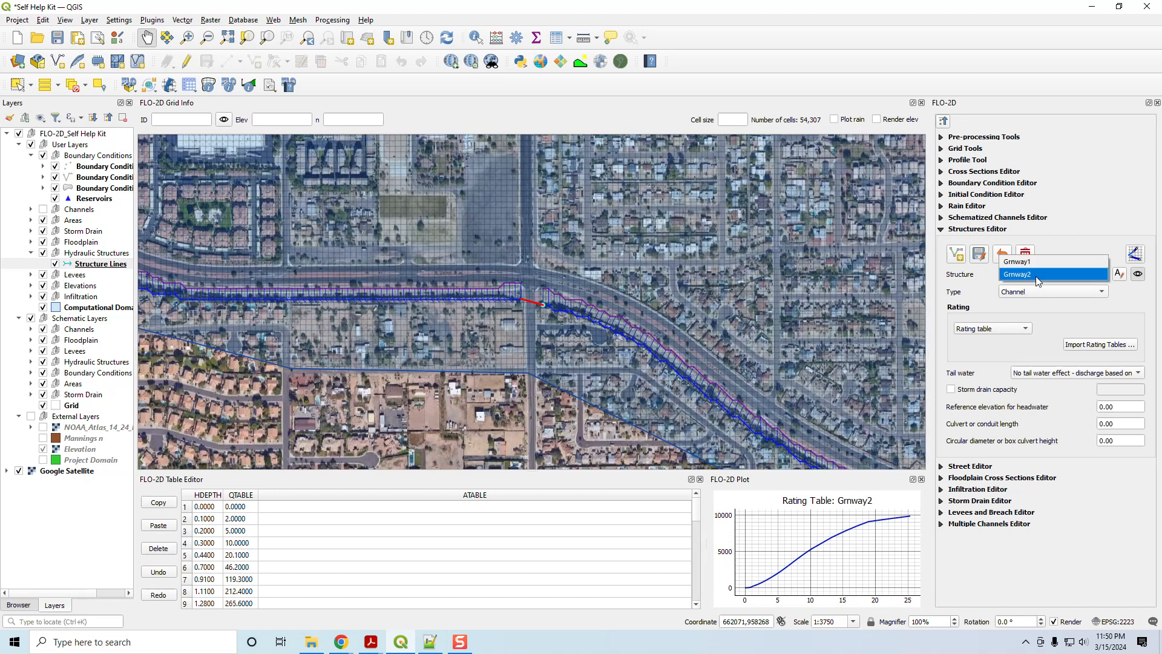
left_click(1032, 262)
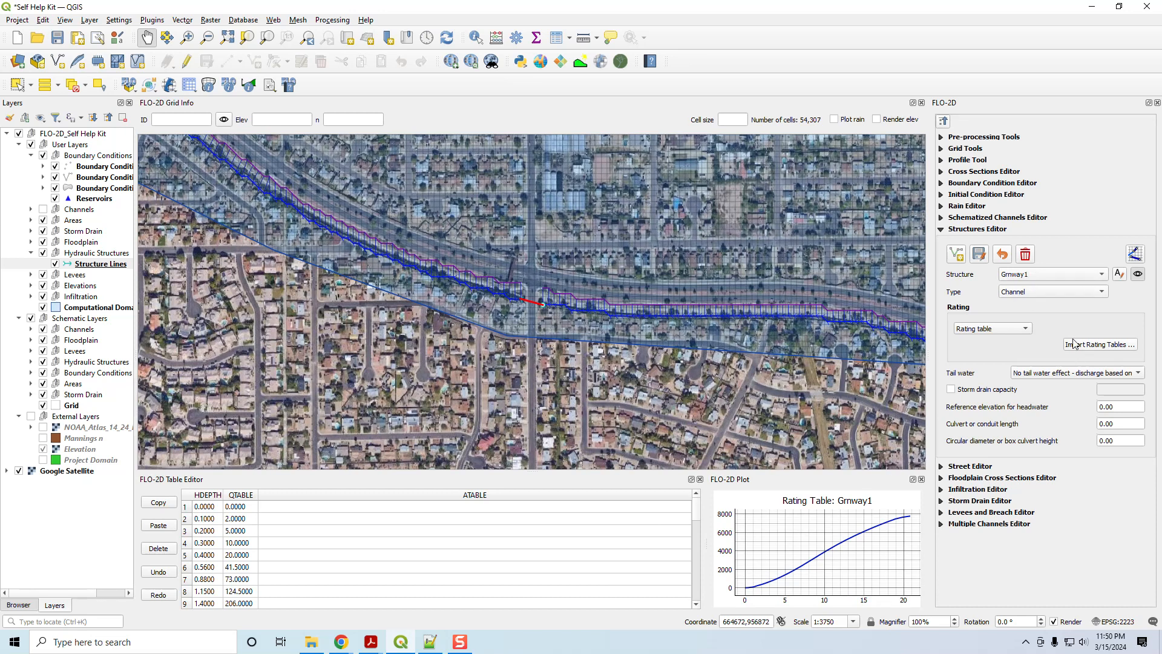
scroll(545, 379, "down", 2)
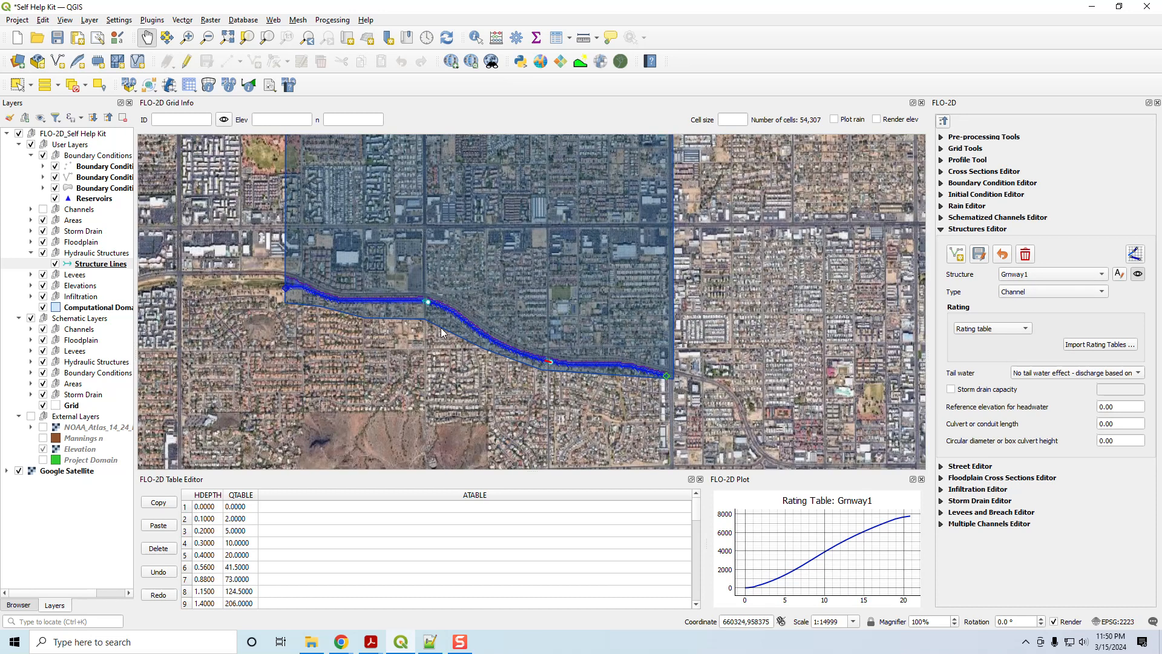
left_click_drag(441, 329, 487, 353)
scroll(527, 332, "up", 1)
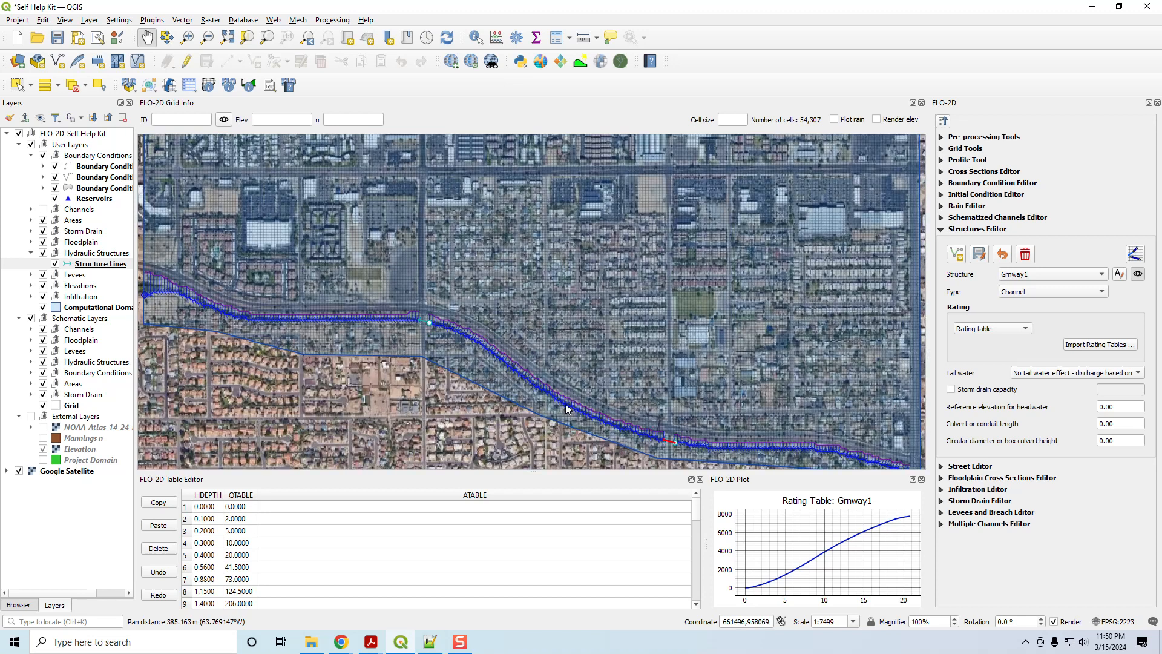
Step: Examine the Grnway1 road crossing on the map and review the tail water options for this structure
left_click_drag(590, 393, 578, 349)
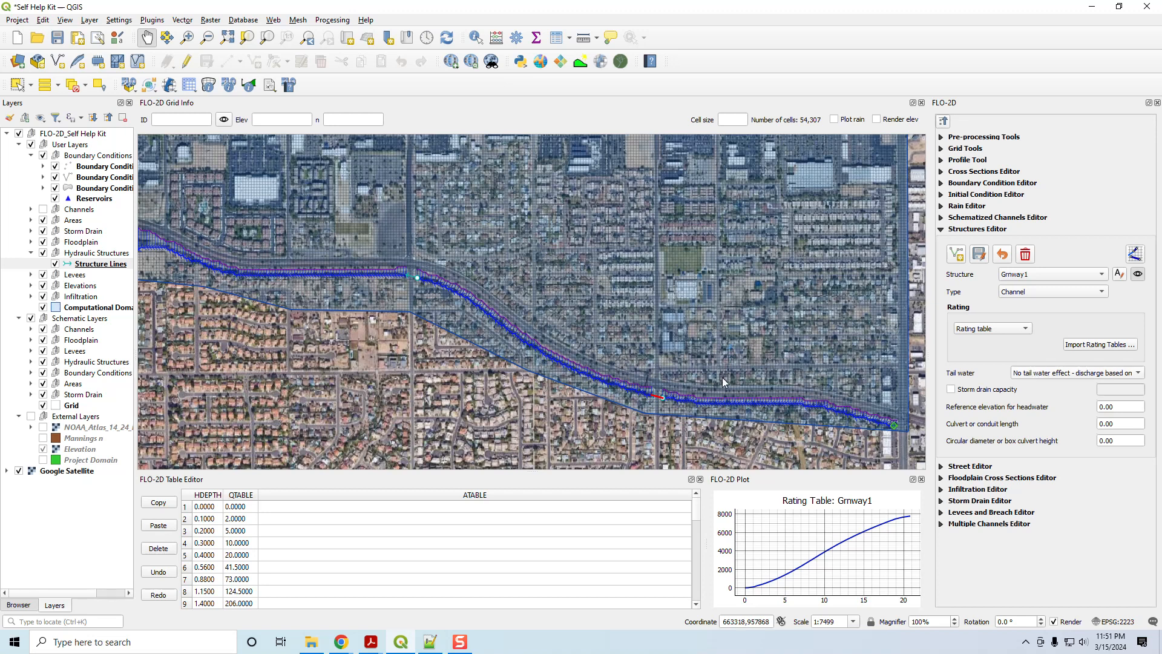
scroll(655, 396, "up", 3)
left_click_drag(698, 403, 593, 378)
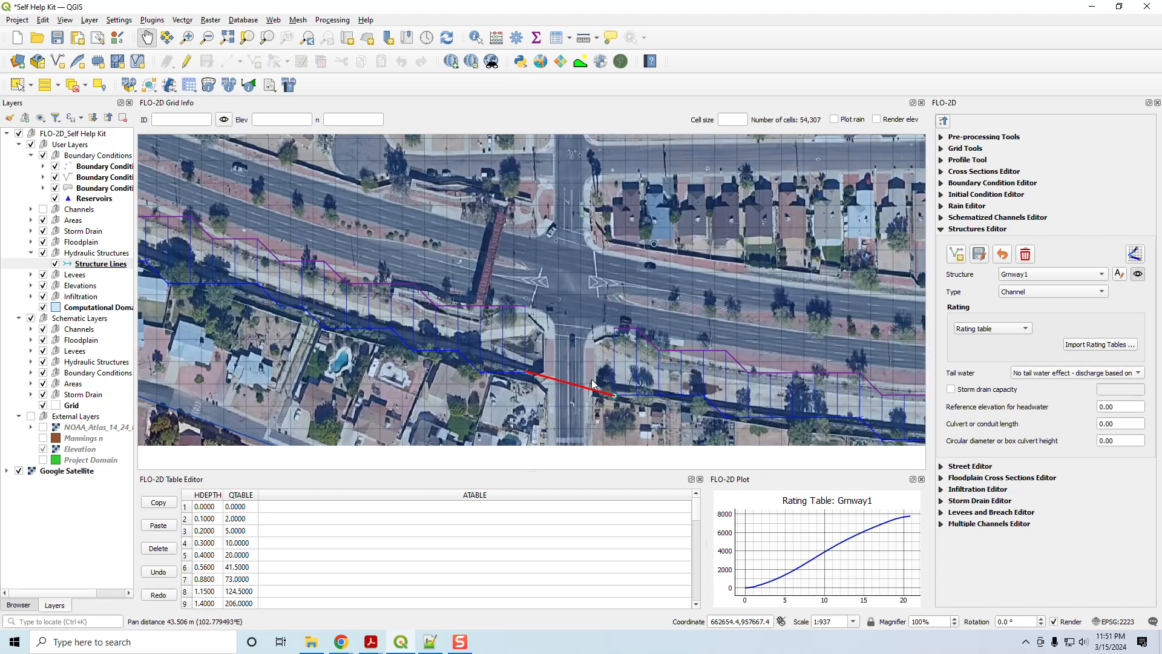
left_click(1058, 373)
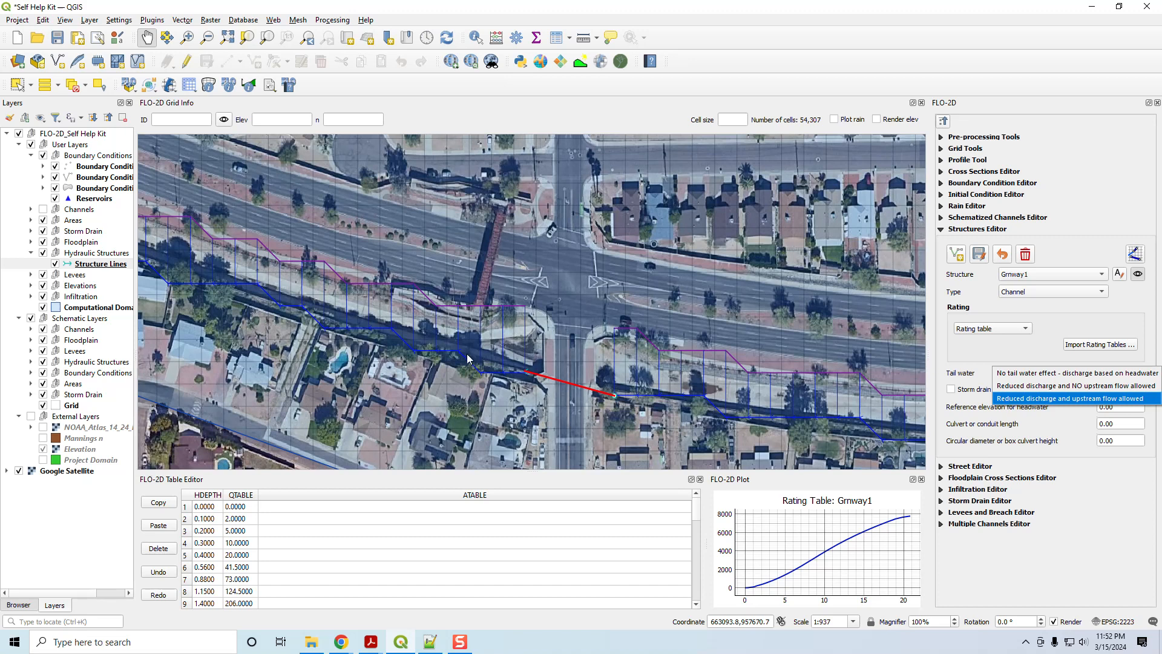
left_click(1015, 374)
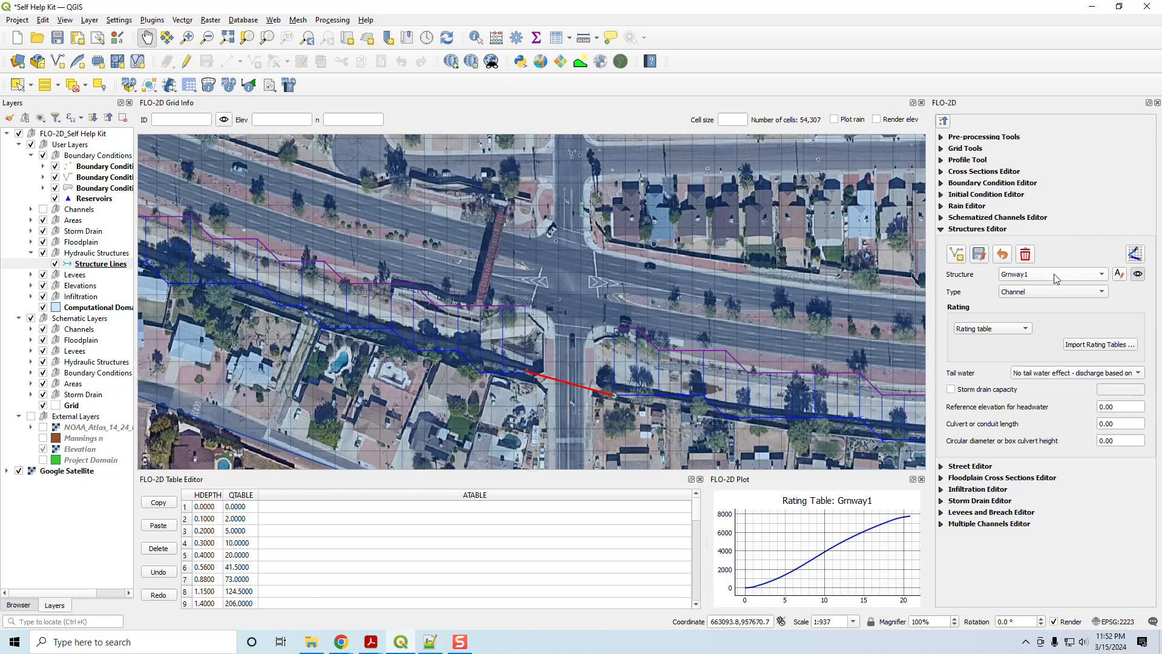
scroll(539, 351, "up", 2)
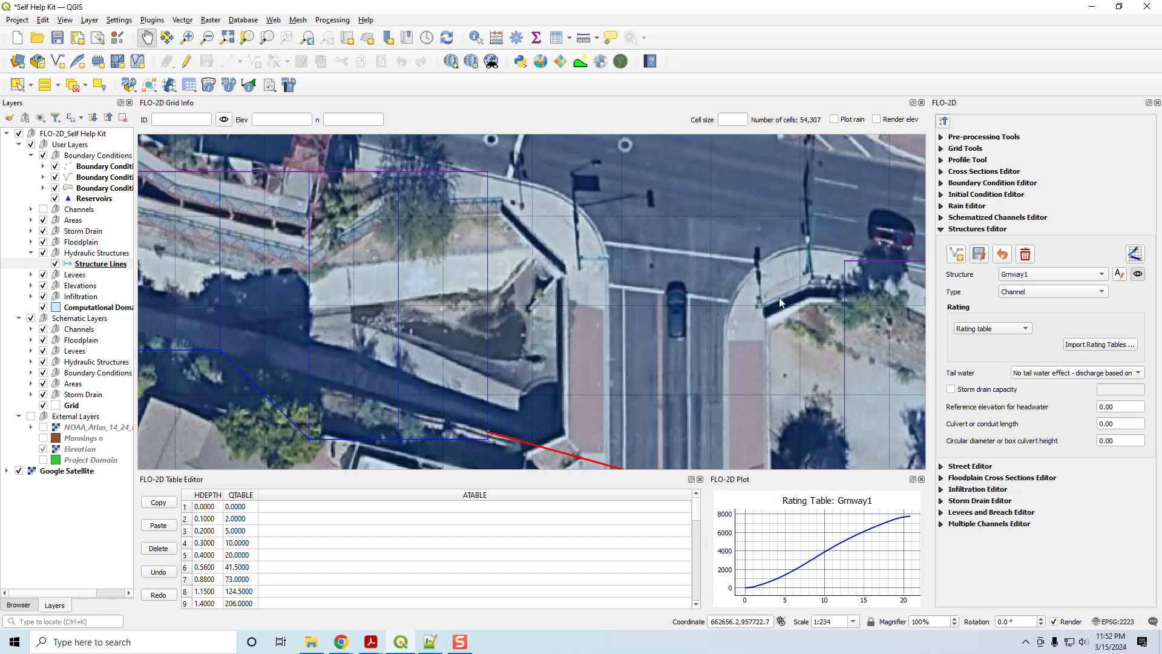
Step: Switch to structure Grnway2 and inspect its line at the road crossing against the user channel layers
left_click(1038, 278)
left_click(1033, 286)
scroll(642, 300, "down", 2)
left_click_drag(648, 260, 633, 318)
scroll(658, 339, "up", 1)
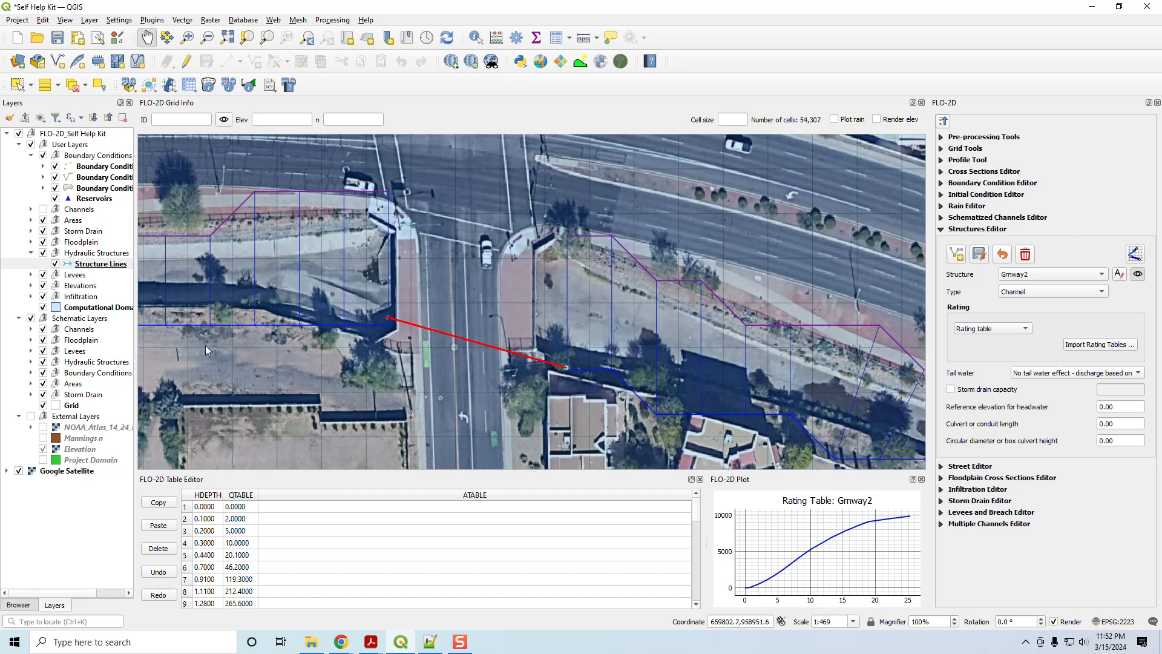
left_click(97, 263)
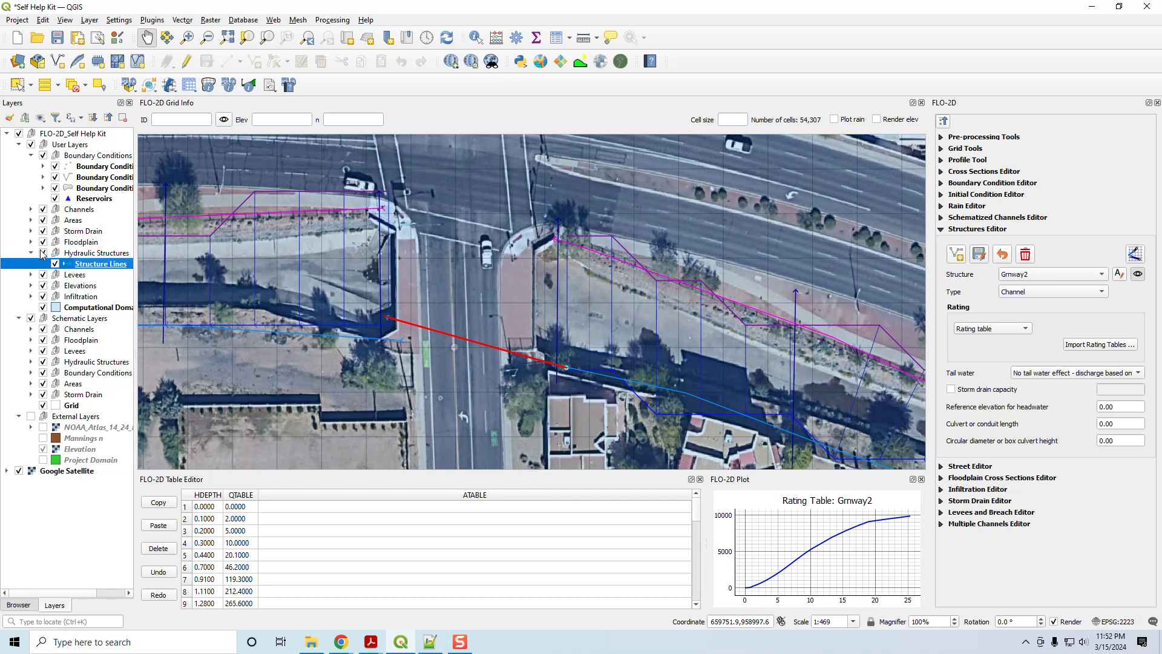
left_click(43, 210)
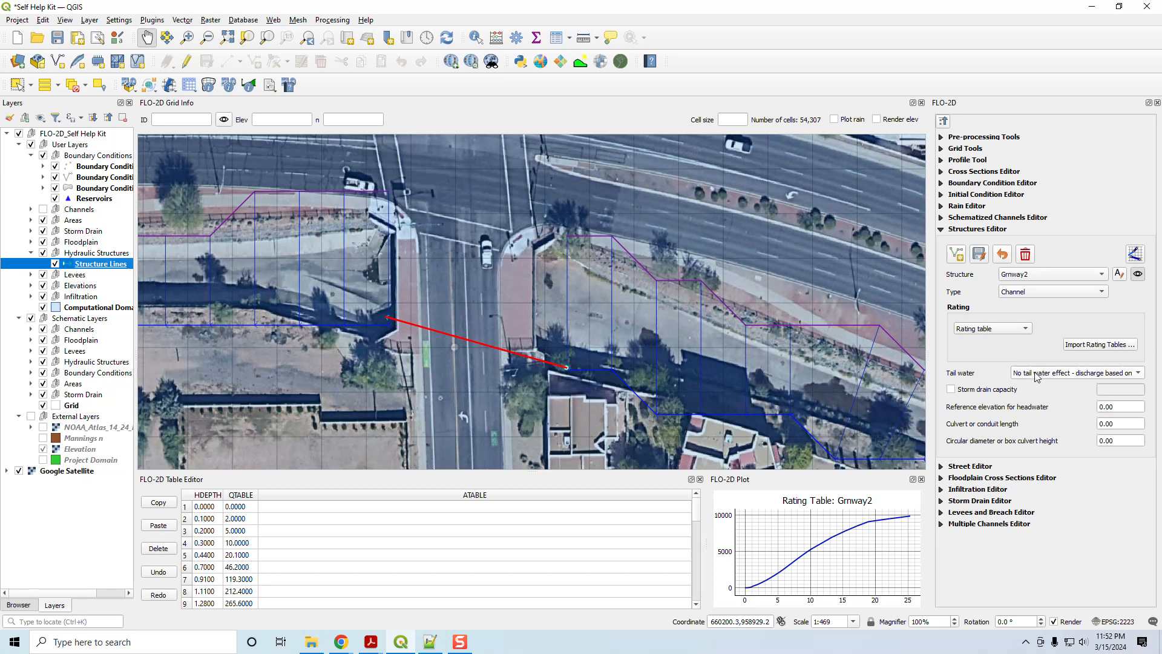
Step: Review the headwater reference elevation, culvert length and culvert diameter or height settings of Grnway2
left_click(1127, 406)
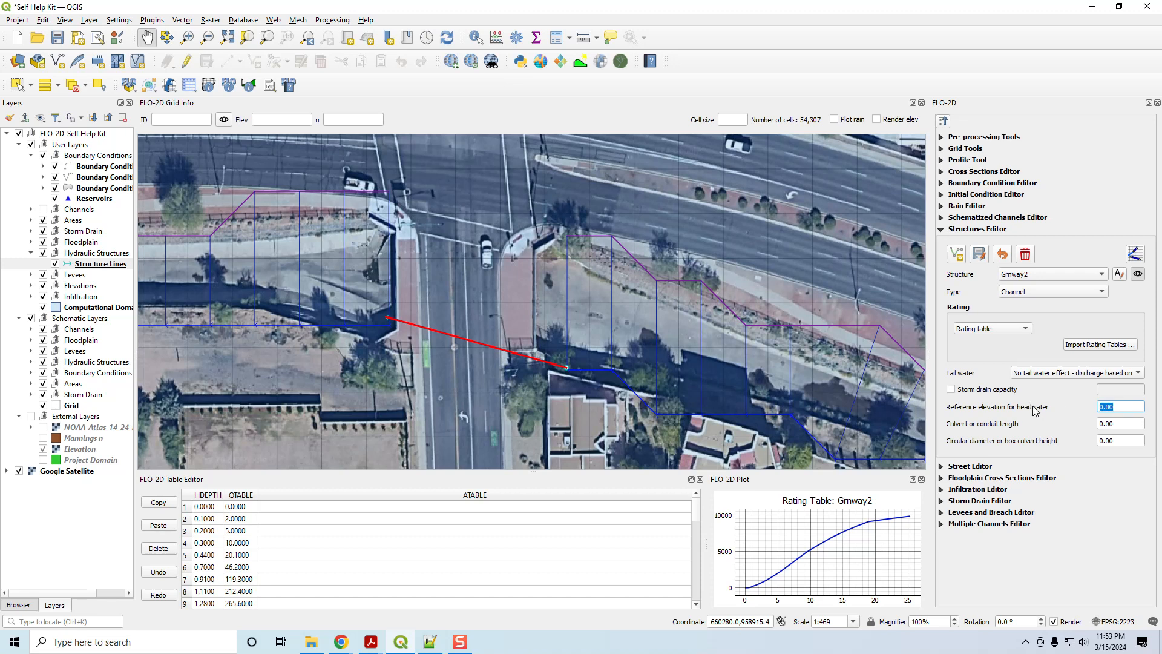
left_click(1117, 425)
left_click(1124, 442)
left_click_drag(1121, 425, 1087, 441)
left_click(1036, 431)
Step: Schematize the hydraulic structures and check the schematized line at the Grnway2 crossing
left_click(1135, 255)
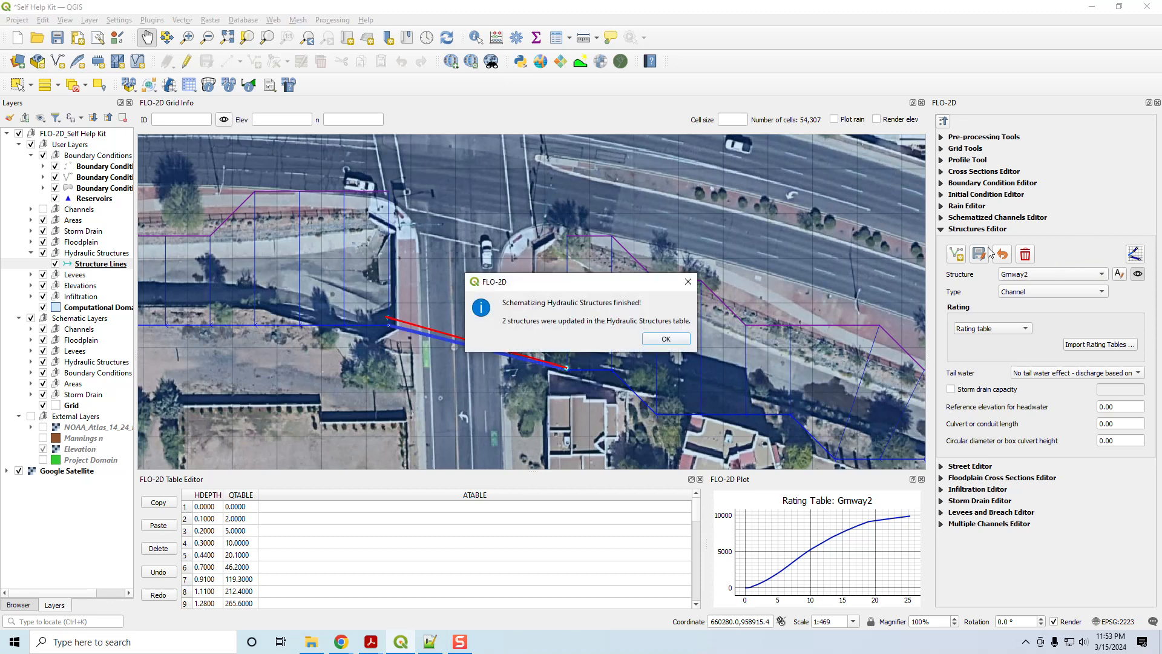
left_click(674, 339)
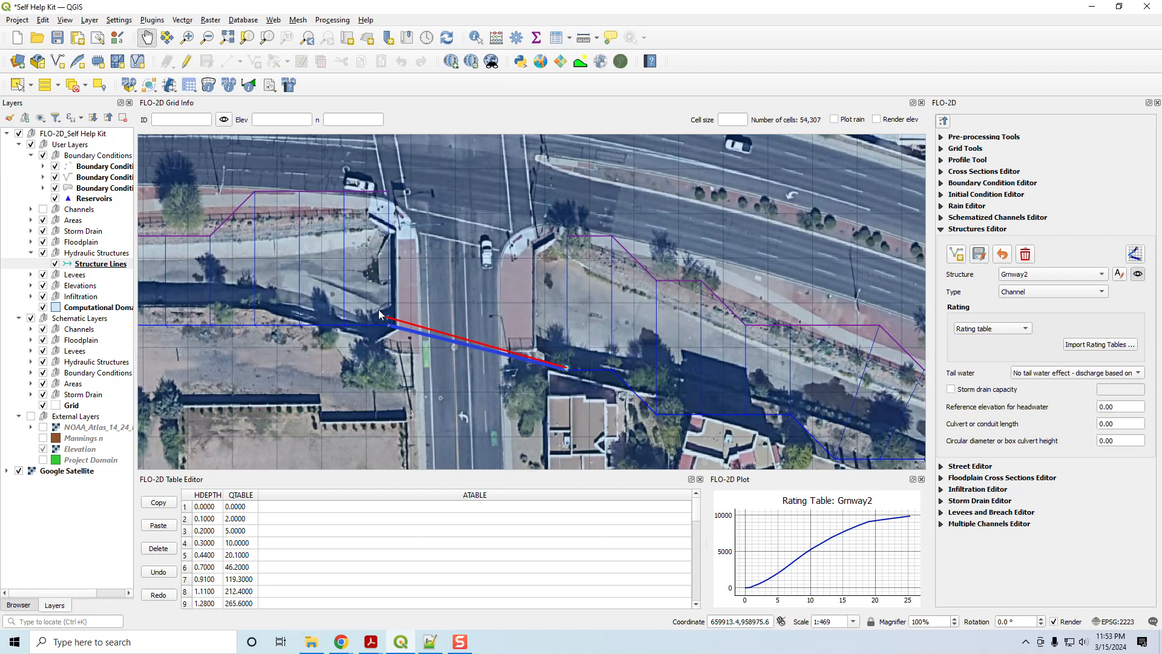
scroll(436, 326, "up", 1)
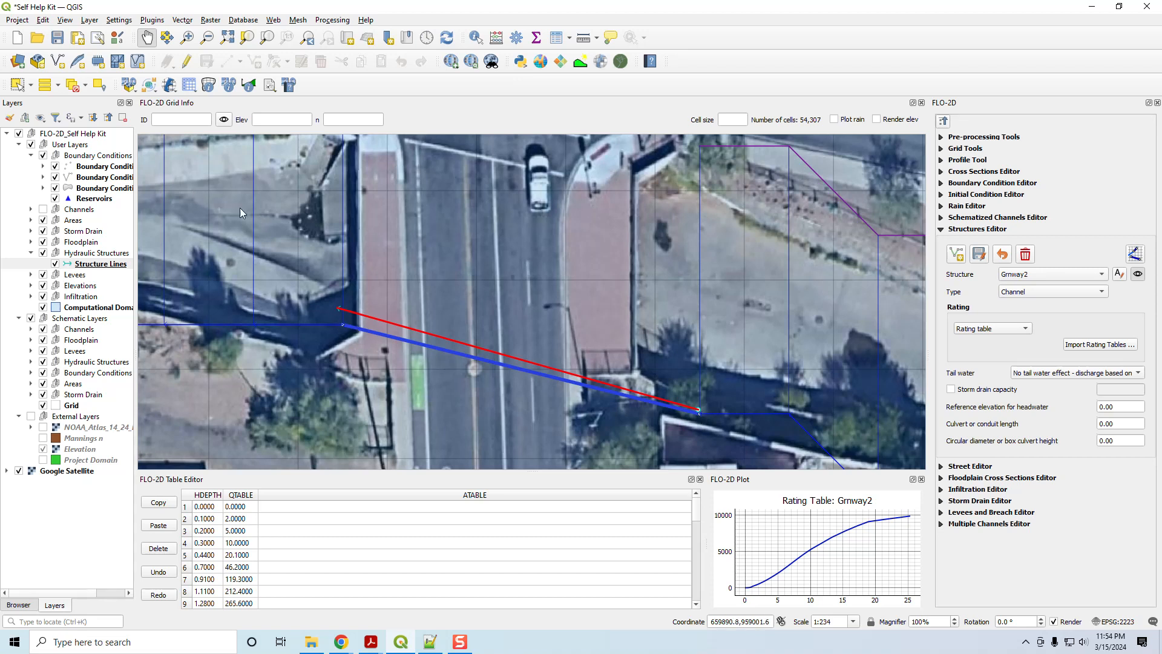
Step: Enable the Hydraulic Structures switch in the FLO-2D control variables and save them
left_click(169, 86)
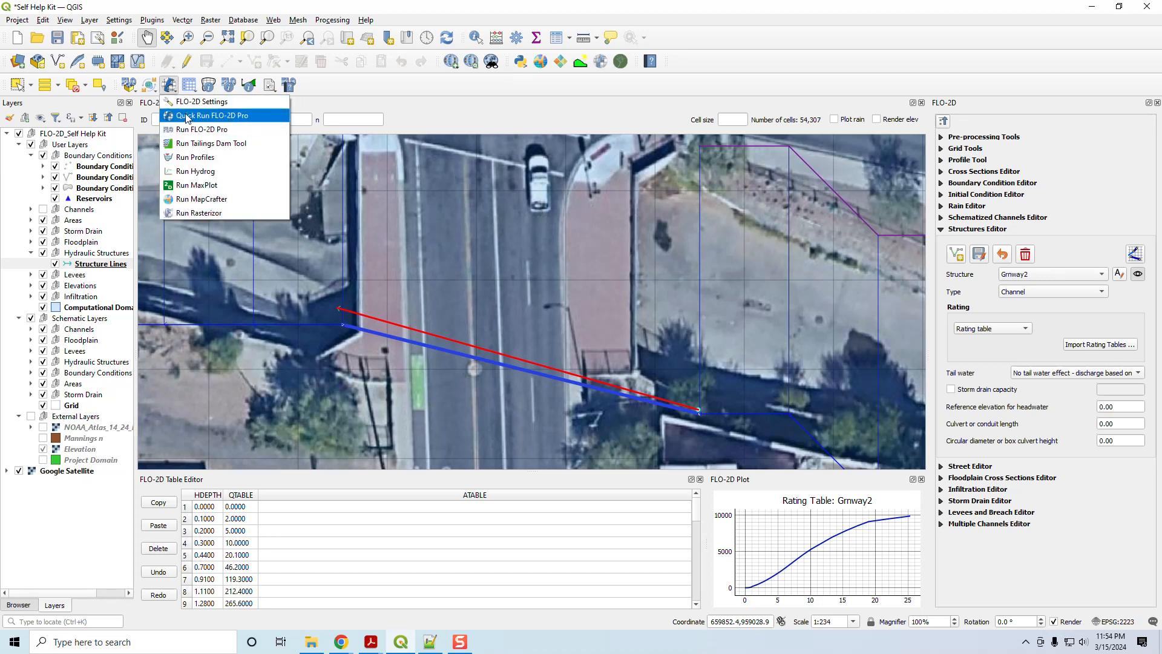
left_click(149, 85)
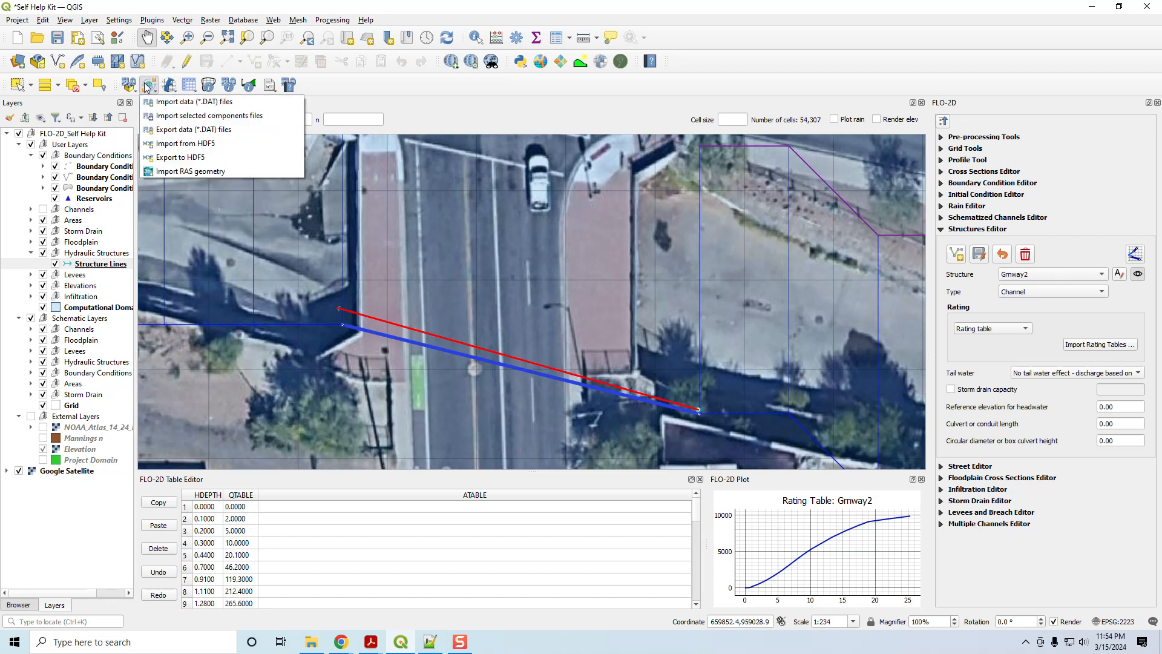
left_click(189, 85)
left_click(205, 102)
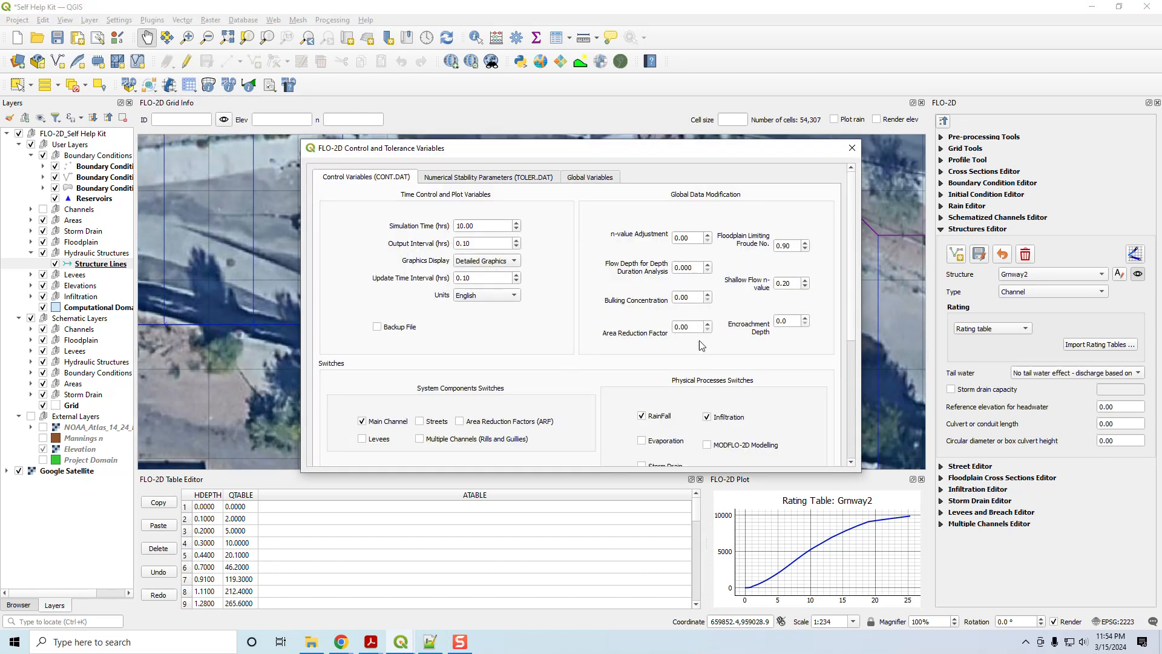
scroll(852, 353, "down", 2)
left_click(365, 393)
scroll(854, 385, "down", 3)
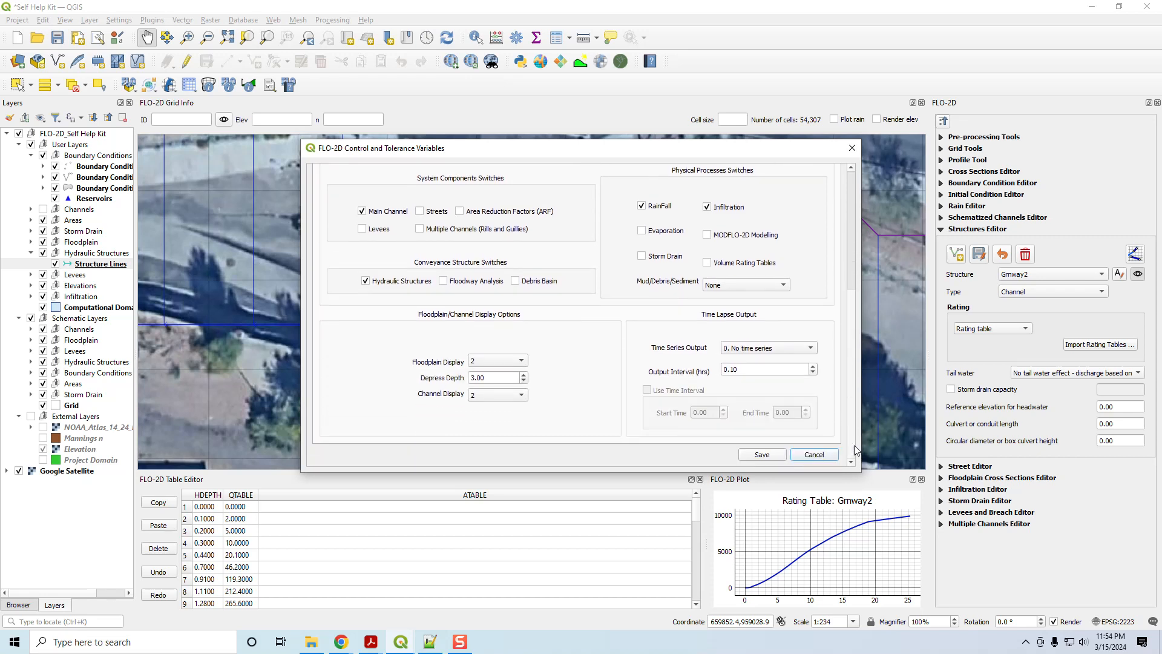
left_click(760, 453)
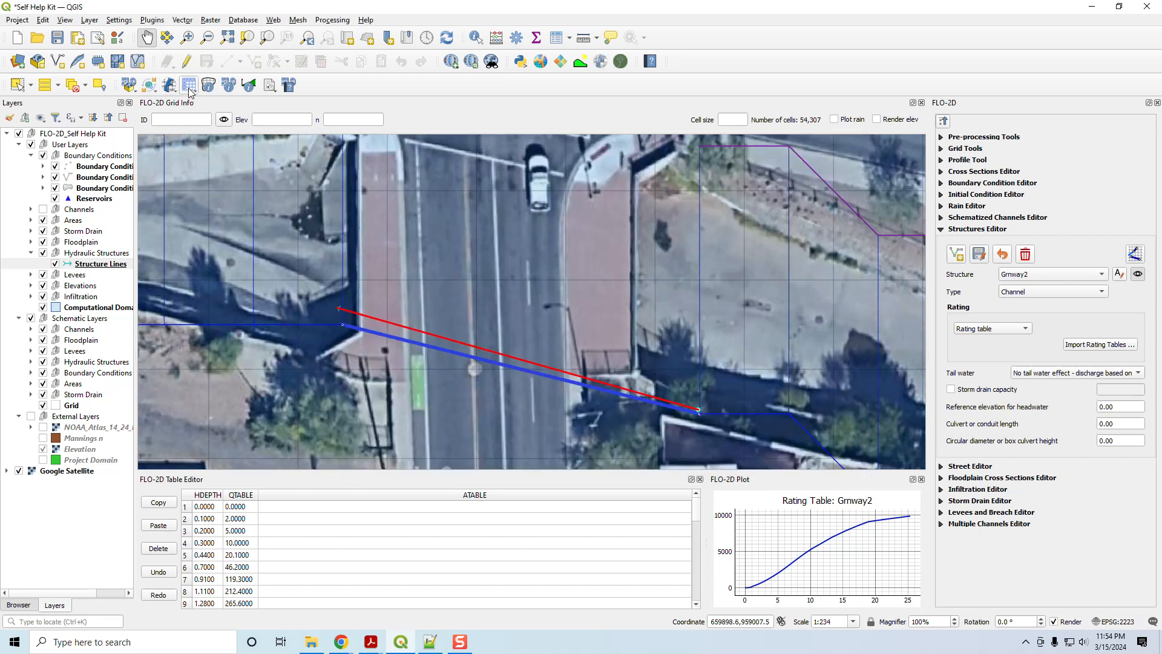
Step: Start a data (*.DAT) file export with the FLO-2D Channel Test folder as its destination
left_click(149, 85)
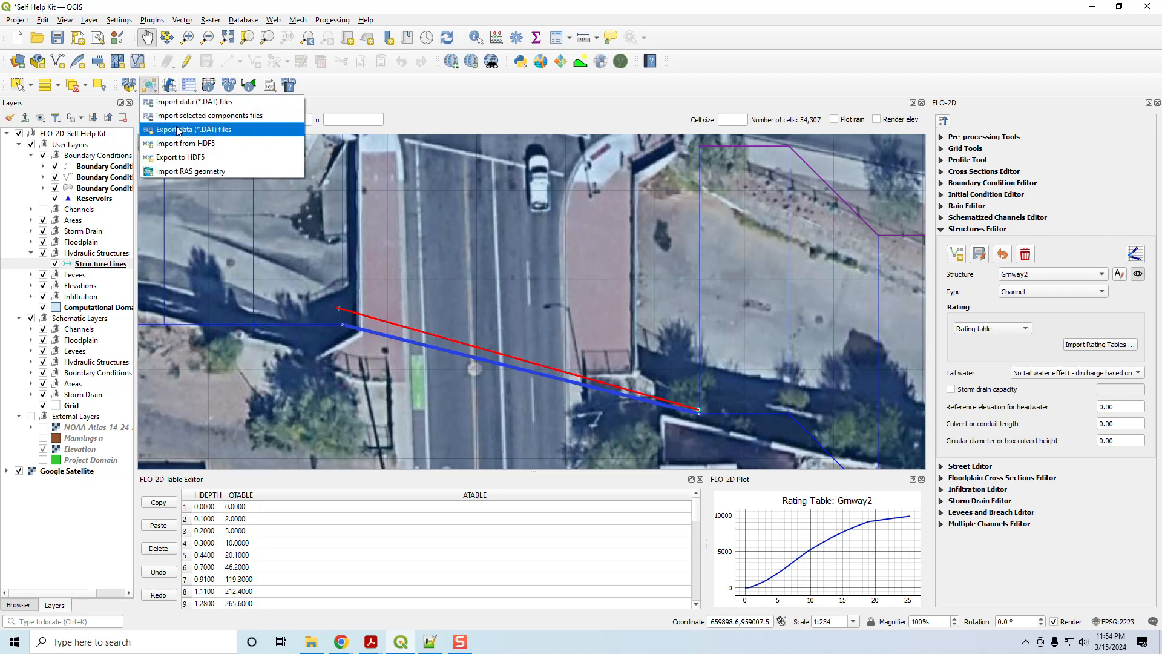
left_click(182, 129)
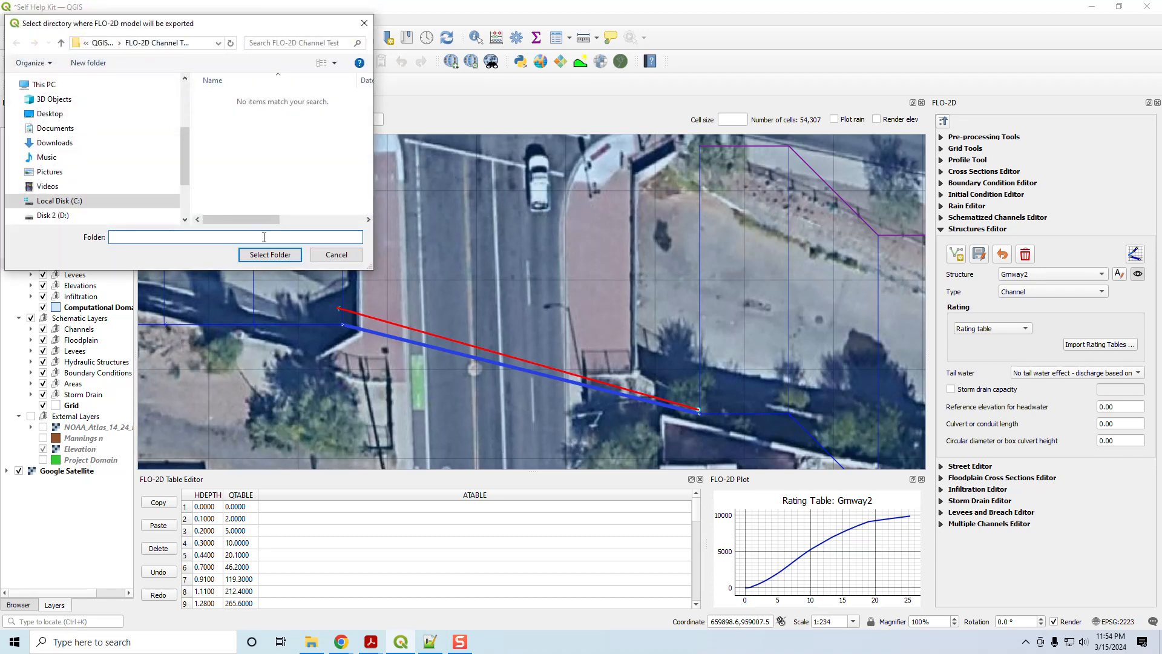
left_click(270, 254)
Step: Switch to File Explorer and delete all existing files in the QGIS Lesson 2 FLO-2D Channel Test folder
left_click(311, 642)
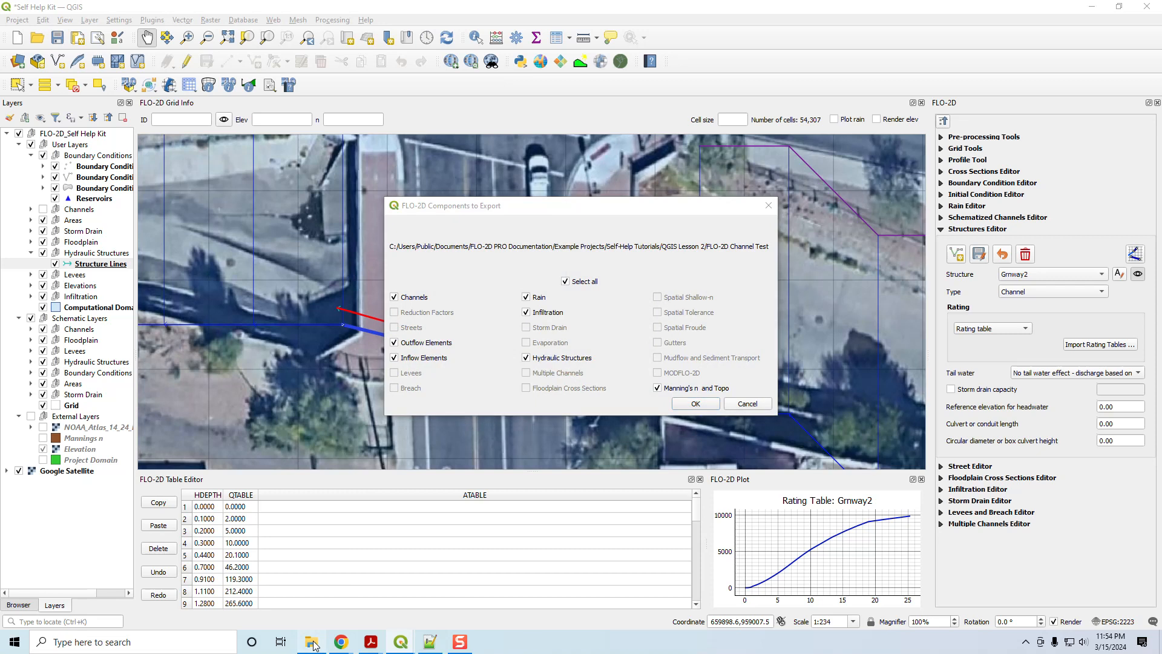
left_click(767, 158)
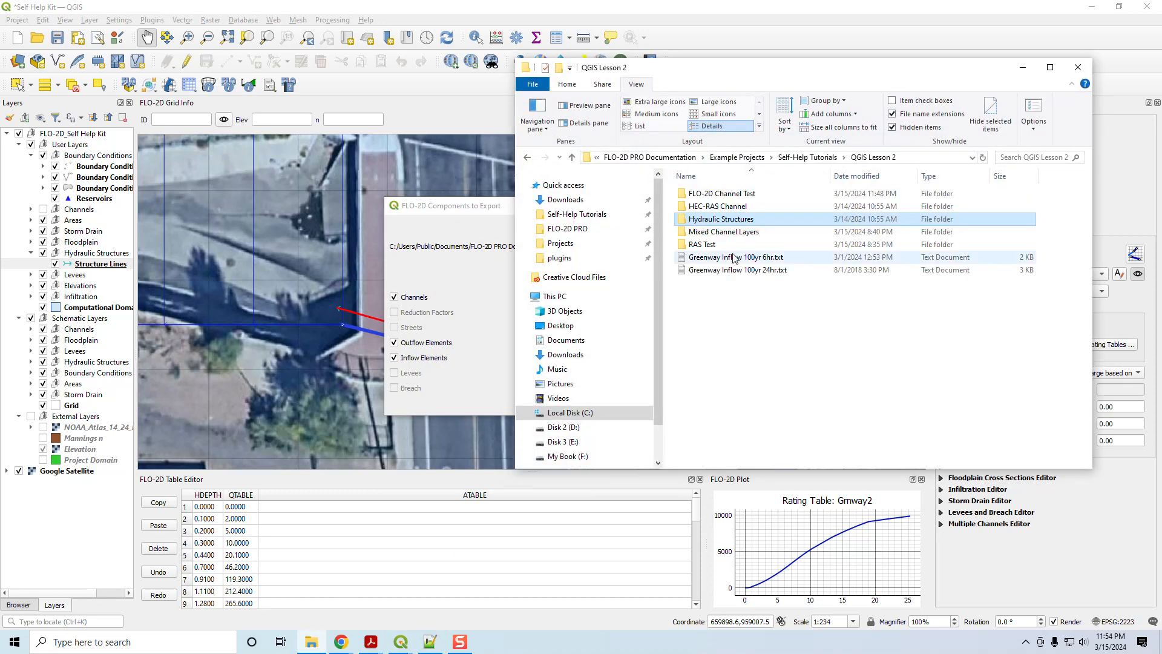
double_click(717, 194)
left_click(711, 387)
key("ctrl+a")
key("Delete")
Step: Return to QGIS and export all available FLO-2D components, including Channels and Hydraulic Structures
left_click(437, 213)
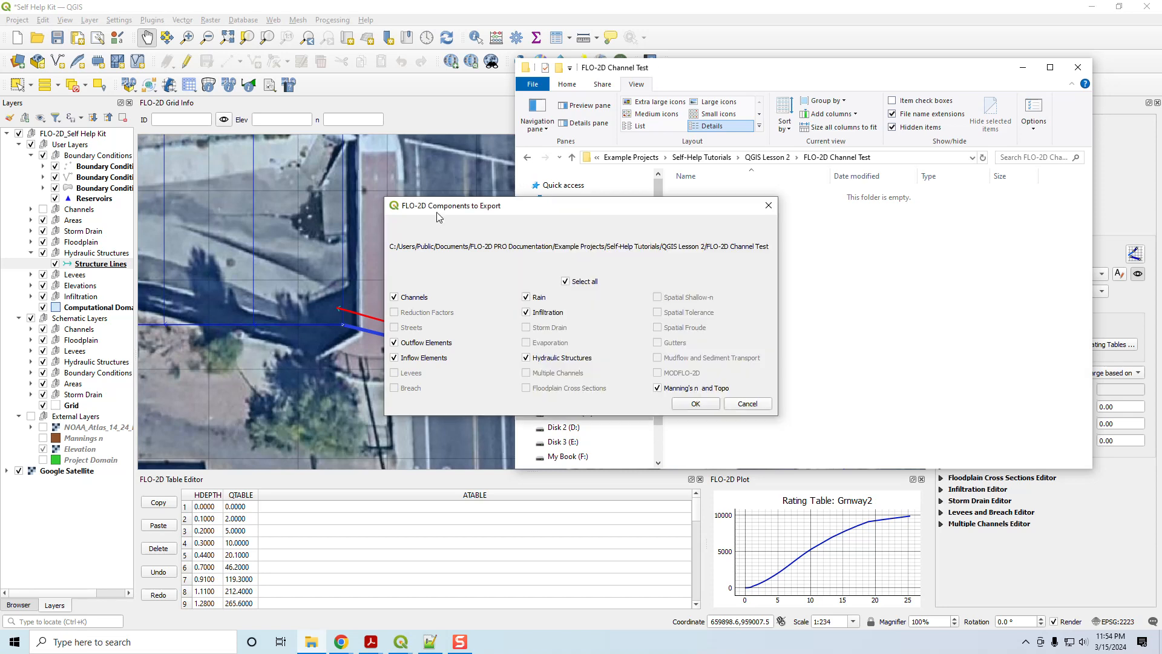
left_click(684, 398)
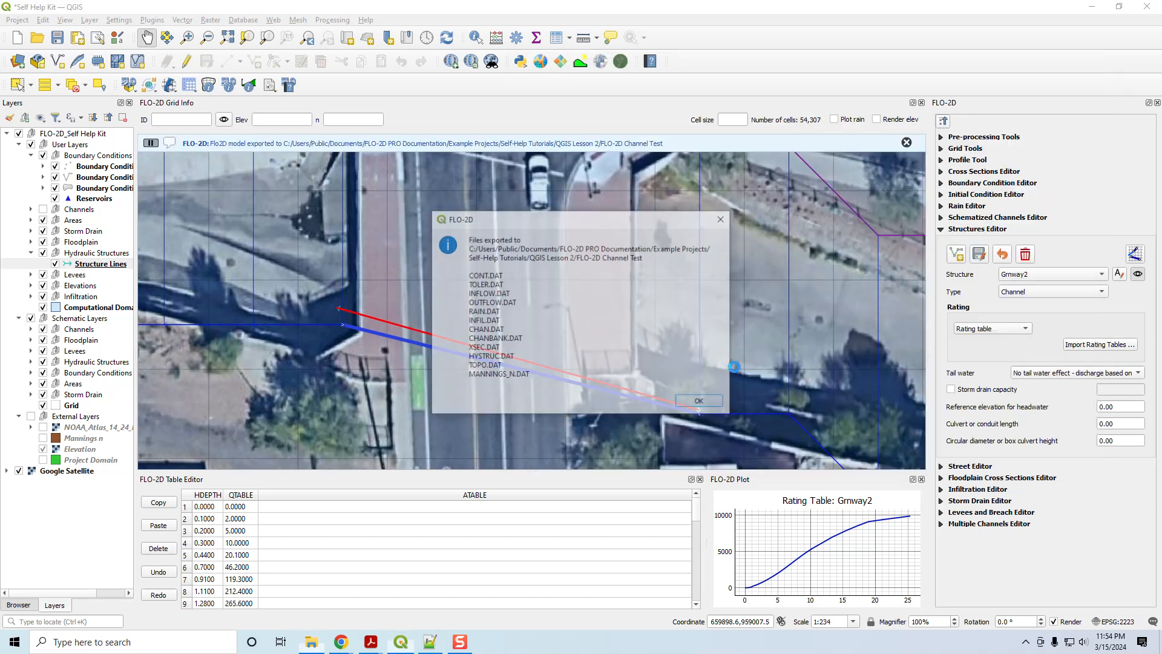
left_click(705, 403)
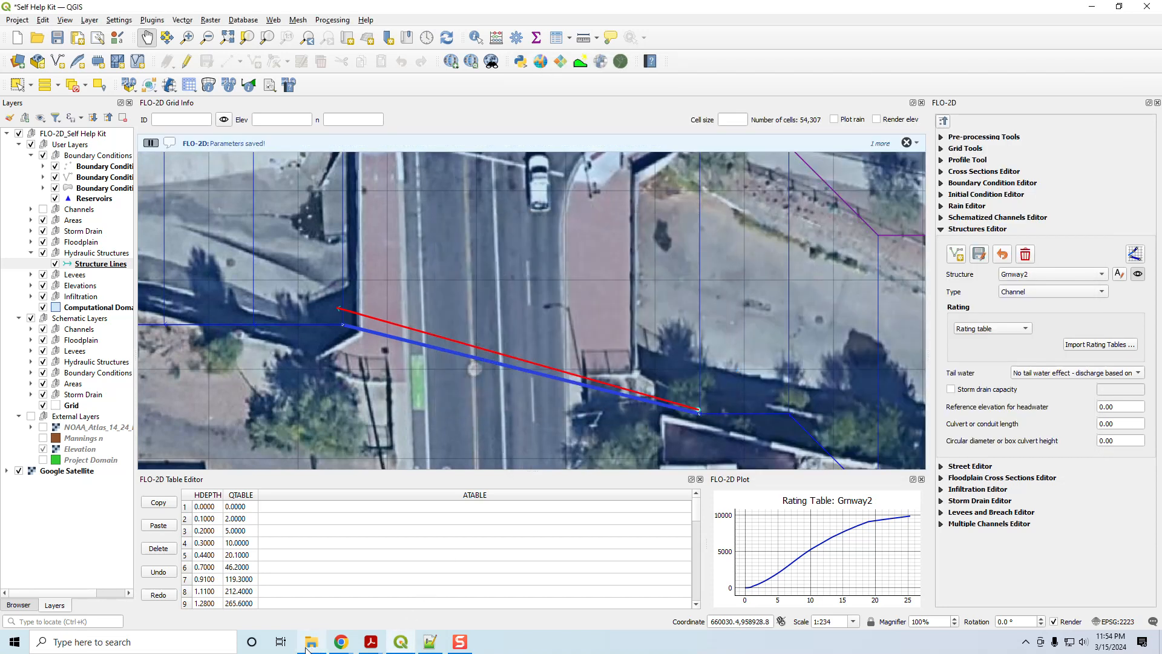
Step: Switch to File Explorer and open the exported CONT.DAT and HYSTRUC.DAT in Notepad++
left_click(312, 641)
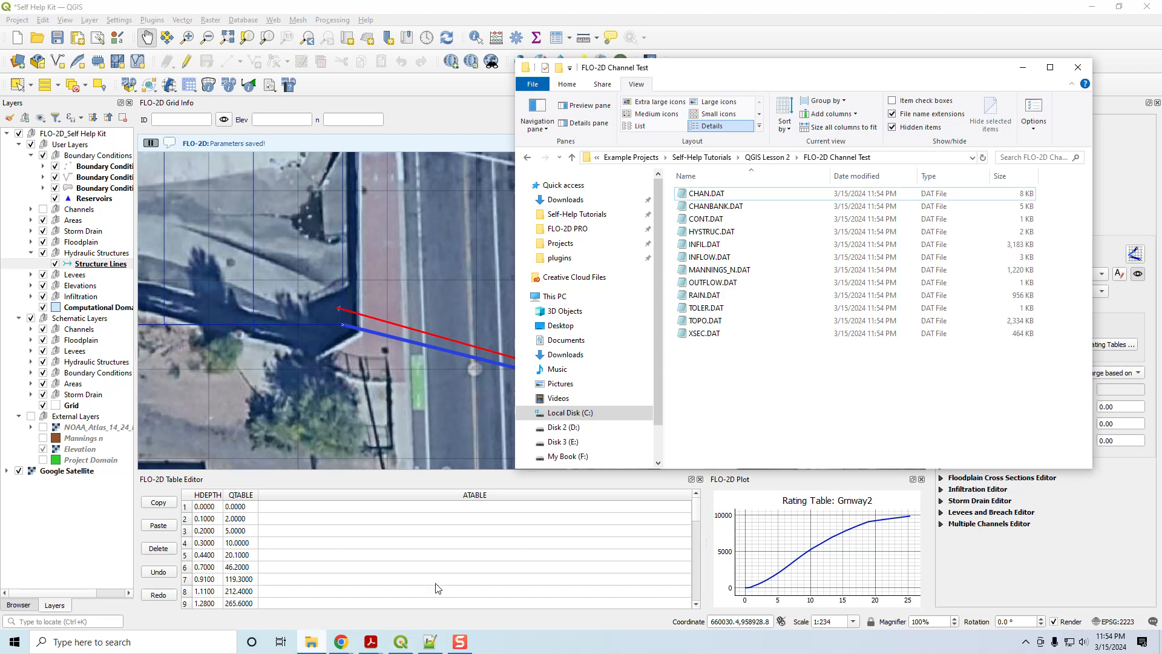
left_click(710, 232)
left_click(717, 219, "ctrl")
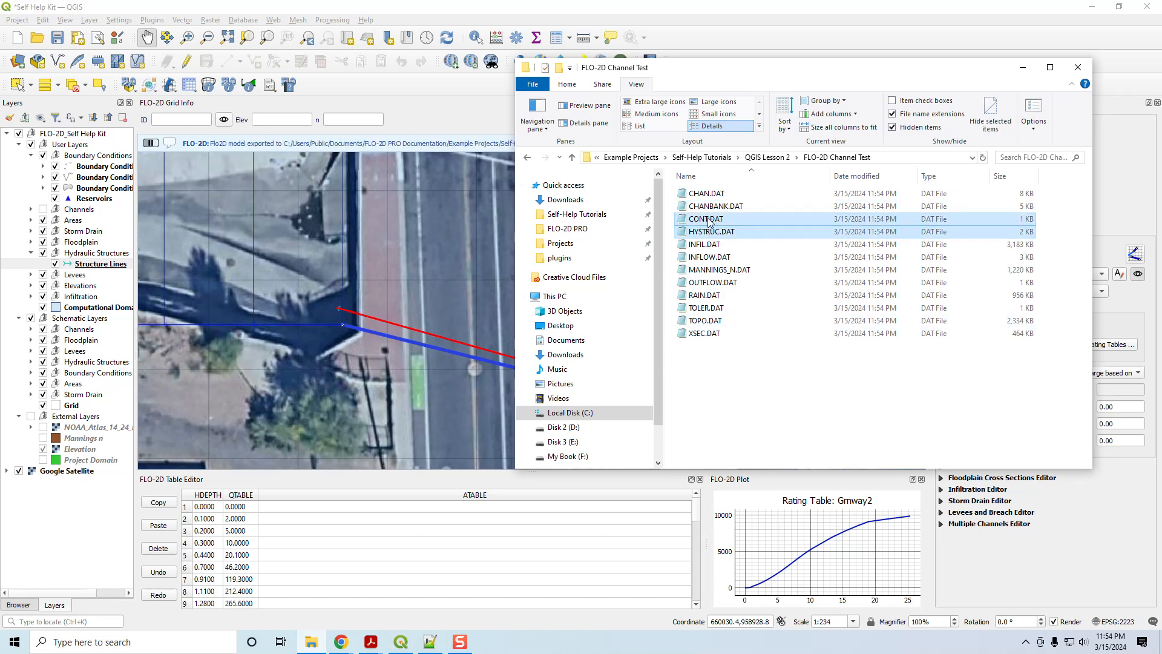
right_click(710, 234)
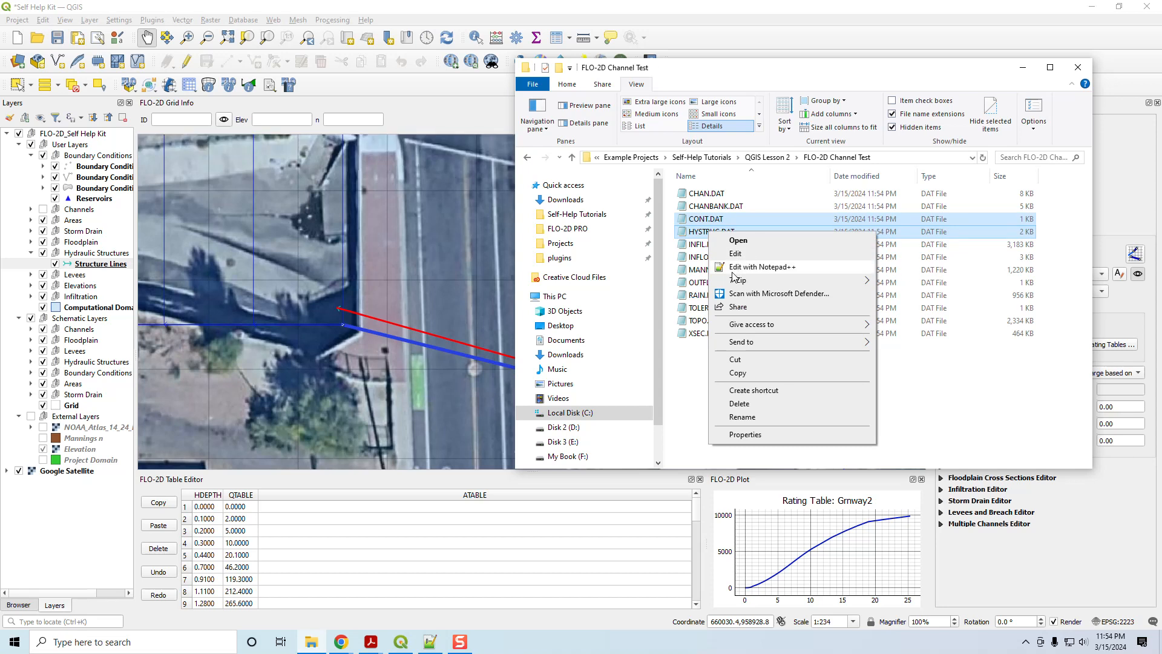
left_click(735, 267)
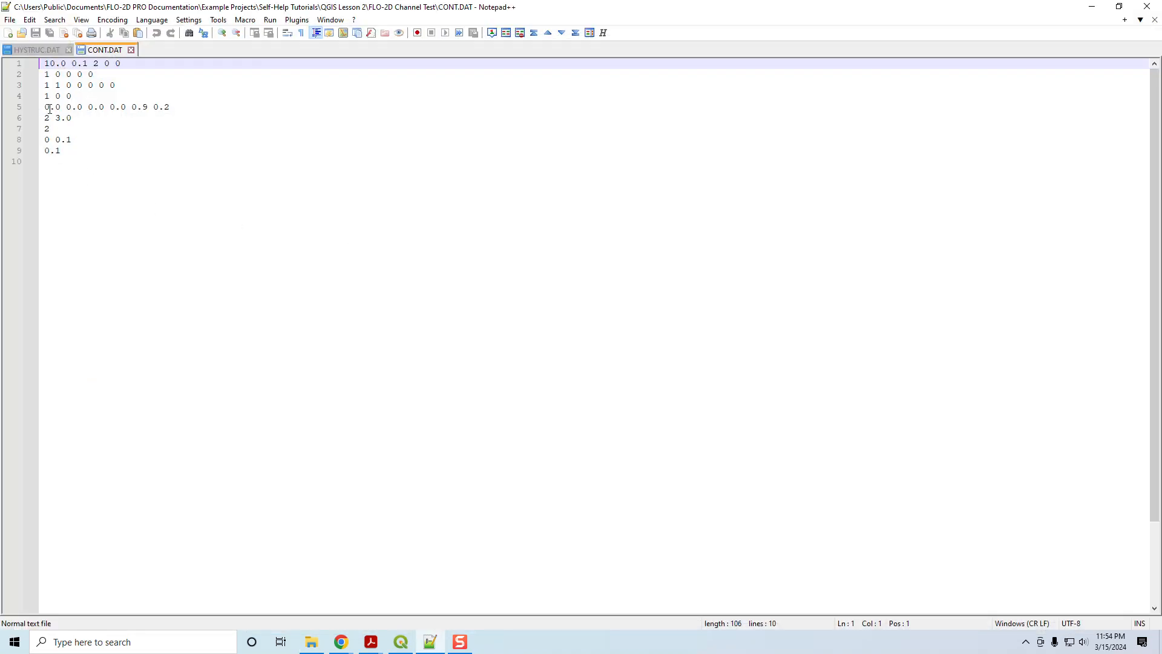
Step: Check the hydraulic structures switch on line 4 of CONT.DAT, and close that file
left_click_drag(43, 98, 93, 96)
left_click(48, 97)
double_click(46, 96)
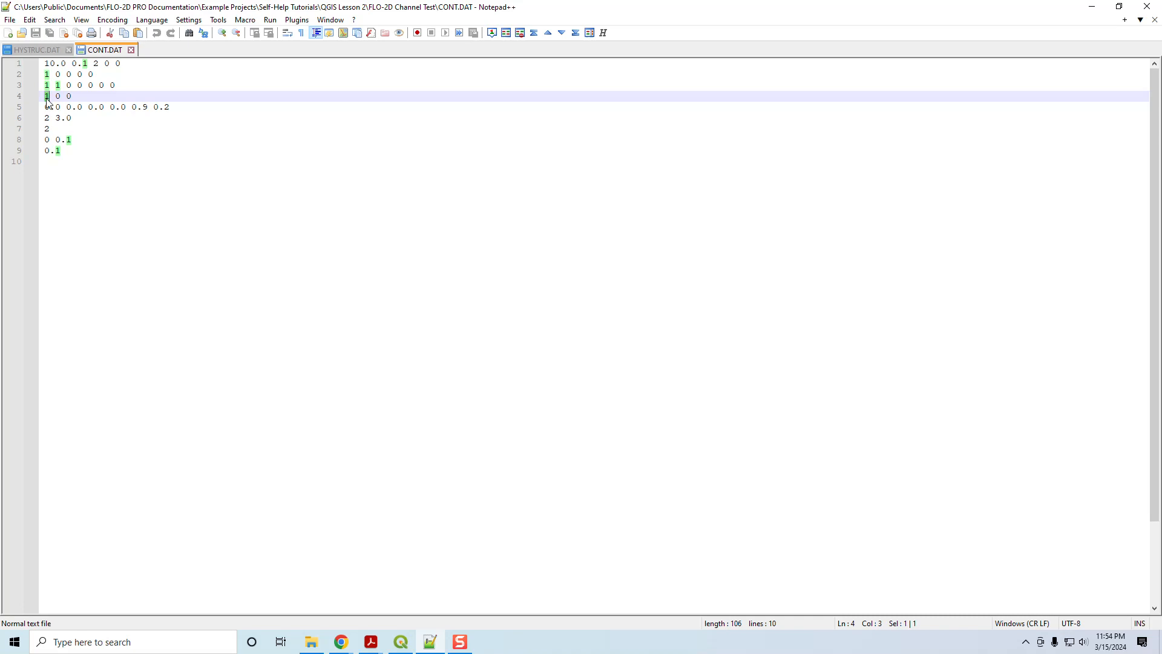
left_click_drag(73, 97, 39, 97)
left_click(131, 50)
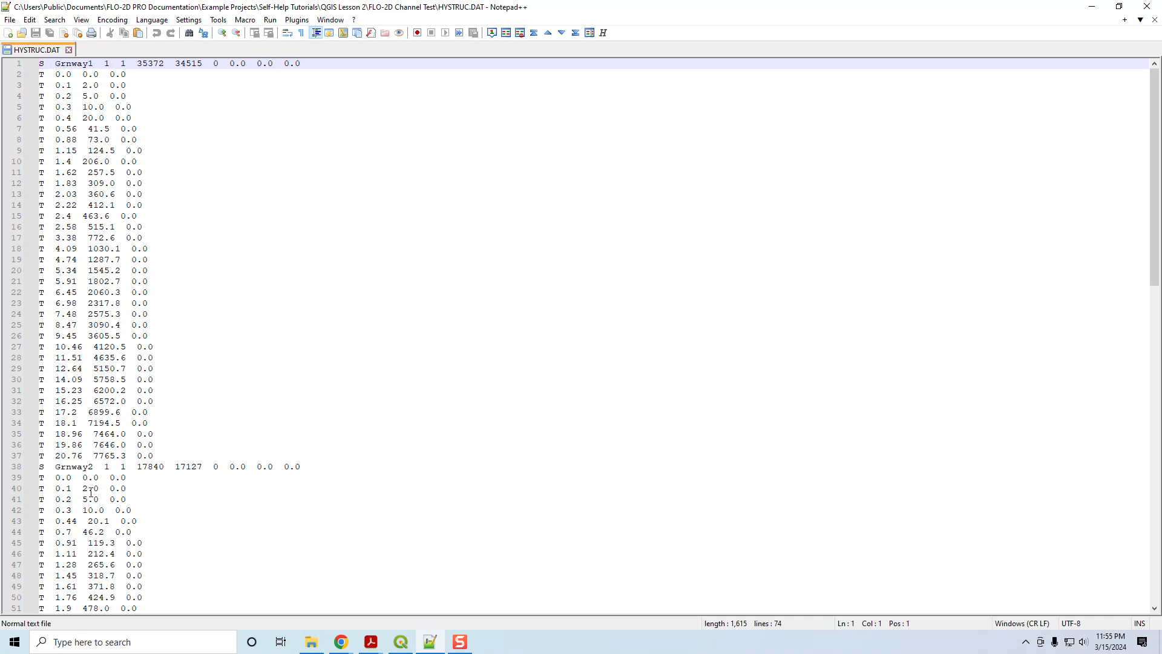
Step: Examine the S structure lines and T rating table lines throughout HYSTRUC.DAT
left_click(43, 64)
left_click(40, 75)
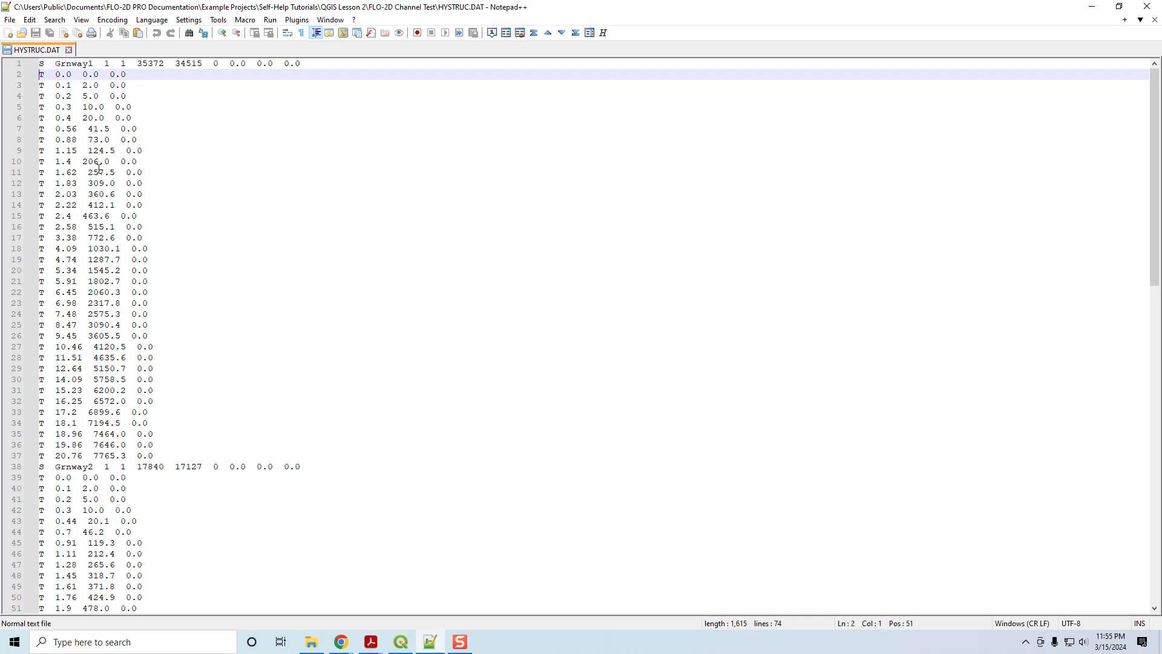
scroll(101, 156, "down", 10)
scroll(97, 342, "up", 10)
Step: Check every field of the Grnway1 structure line: name, channel and rating table switches, inflow and outflow nodes, and the remaining parameters
double_click(71, 63)
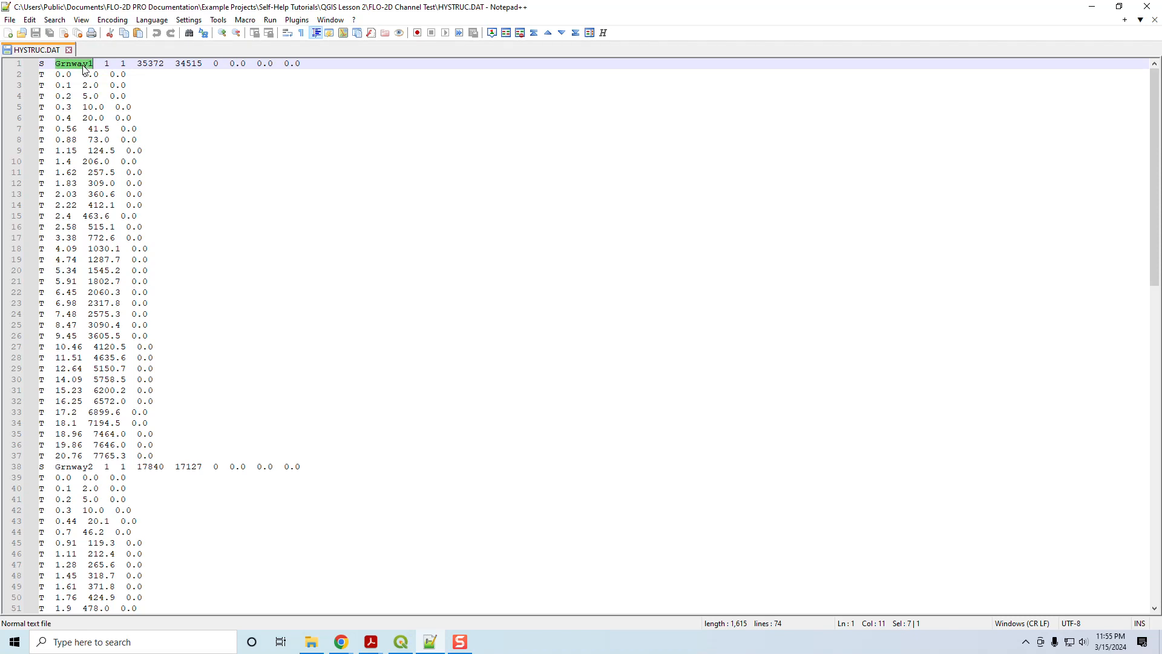
double_click(107, 64)
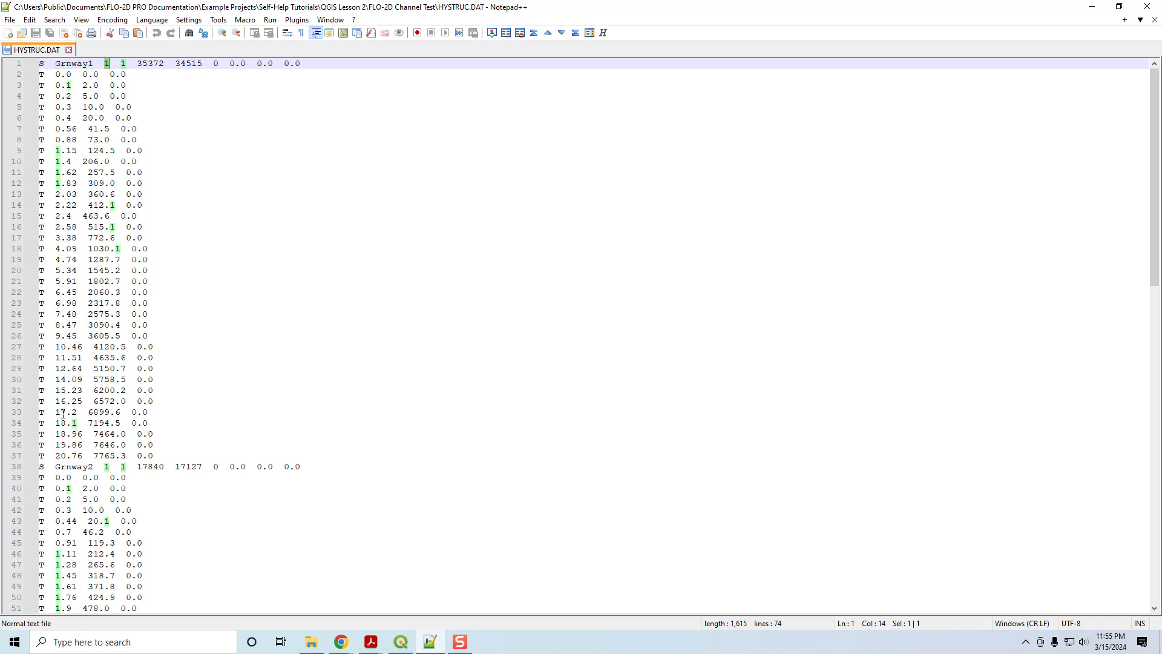
double_click(124, 63)
double_click(150, 64)
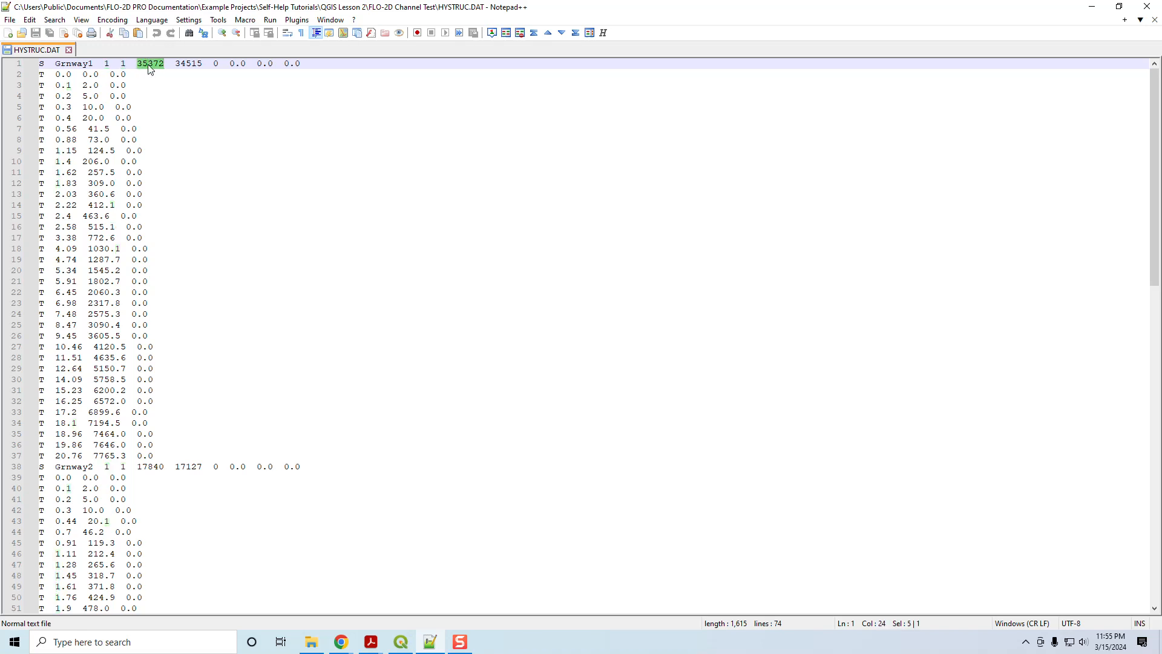
double_click(188, 66)
double_click(216, 64)
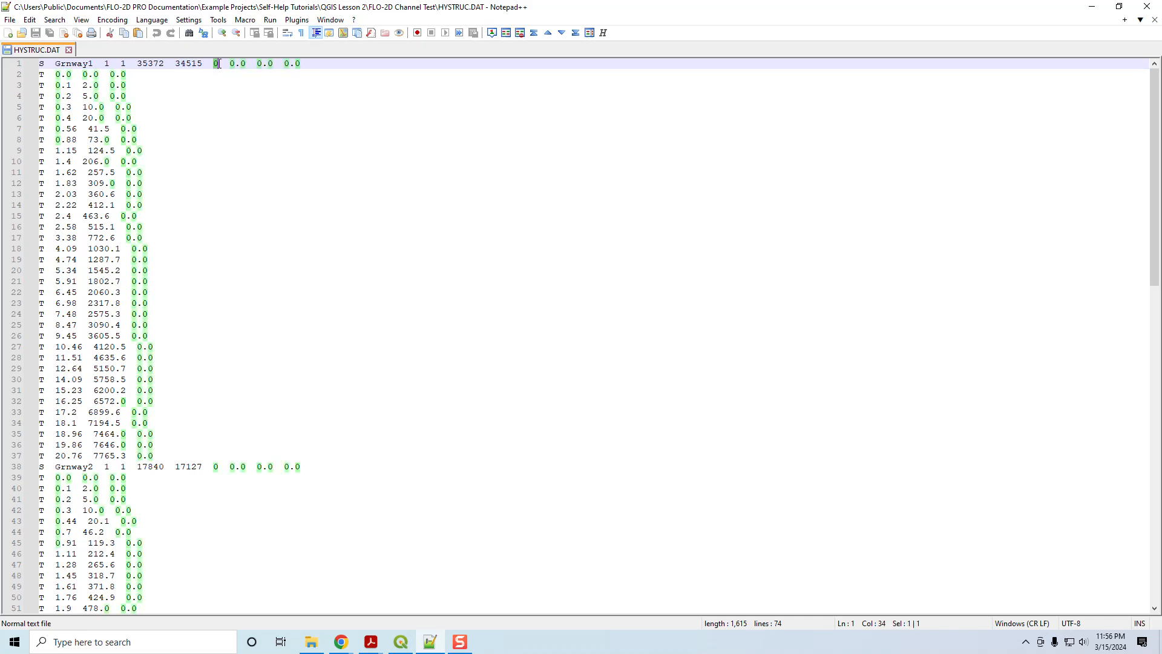
left_click_drag(230, 64, 305, 65)
left_click(318, 66)
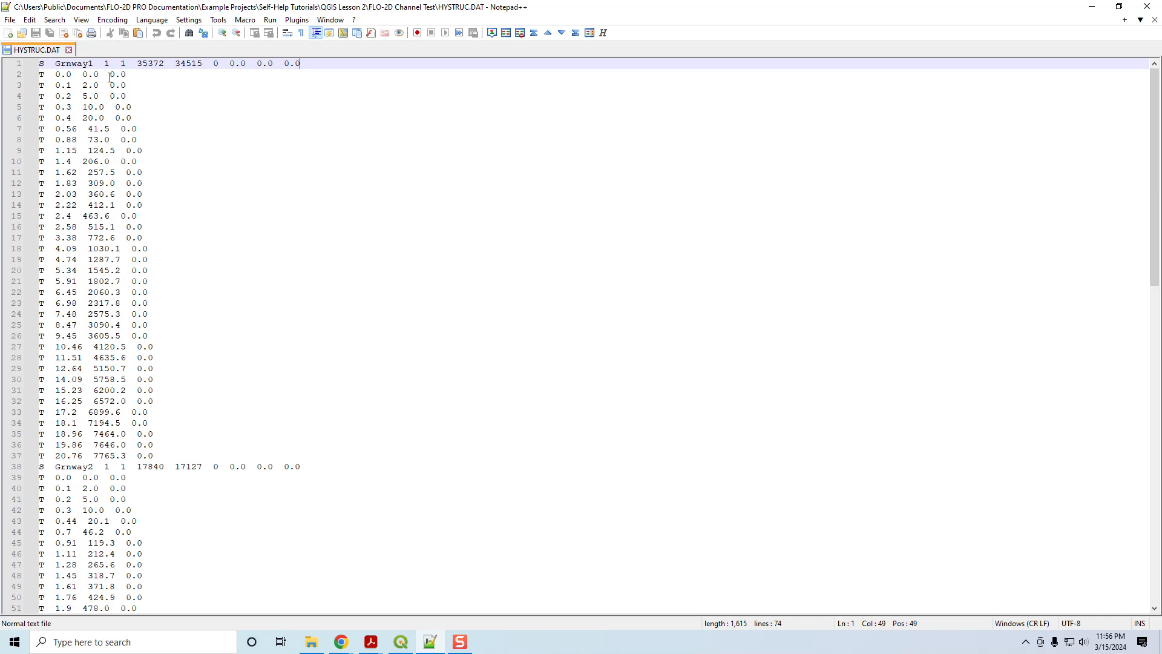
Step: Check the depth, discharge and area values on the first T line of the Grnway1 rating table
left_click_drag(38, 74, 163, 79)
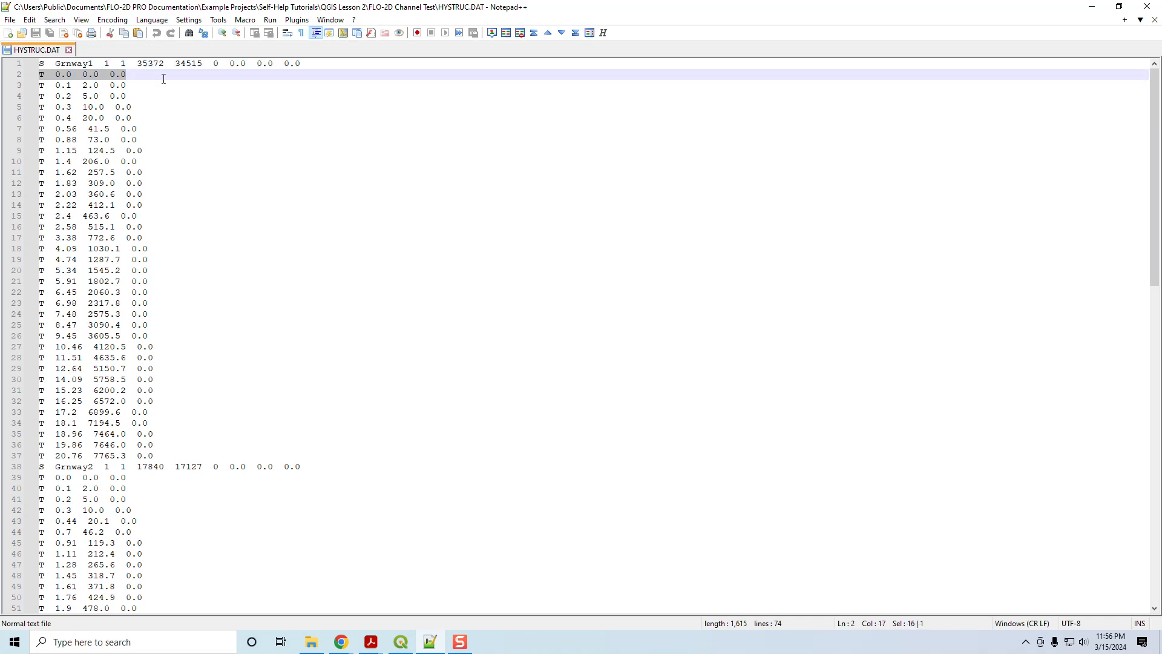
left_click(67, 74)
left_click_drag(138, 76, 82, 74)
left_click(66, 75)
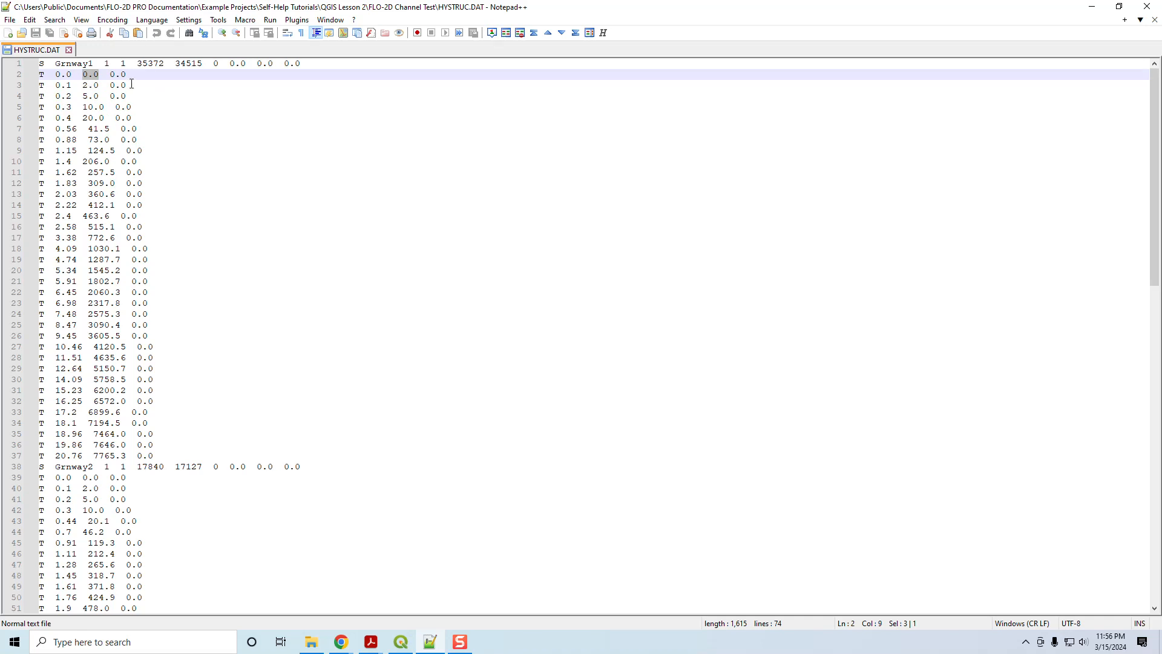
left_click_drag(127, 75, 109, 74)
left_click(134, 75)
Step: Open the HYSTRUC.DAT chapter of the Data Input Manual beside the data file and read its variables, notes, example and descriptions
mouse_move(372, 651)
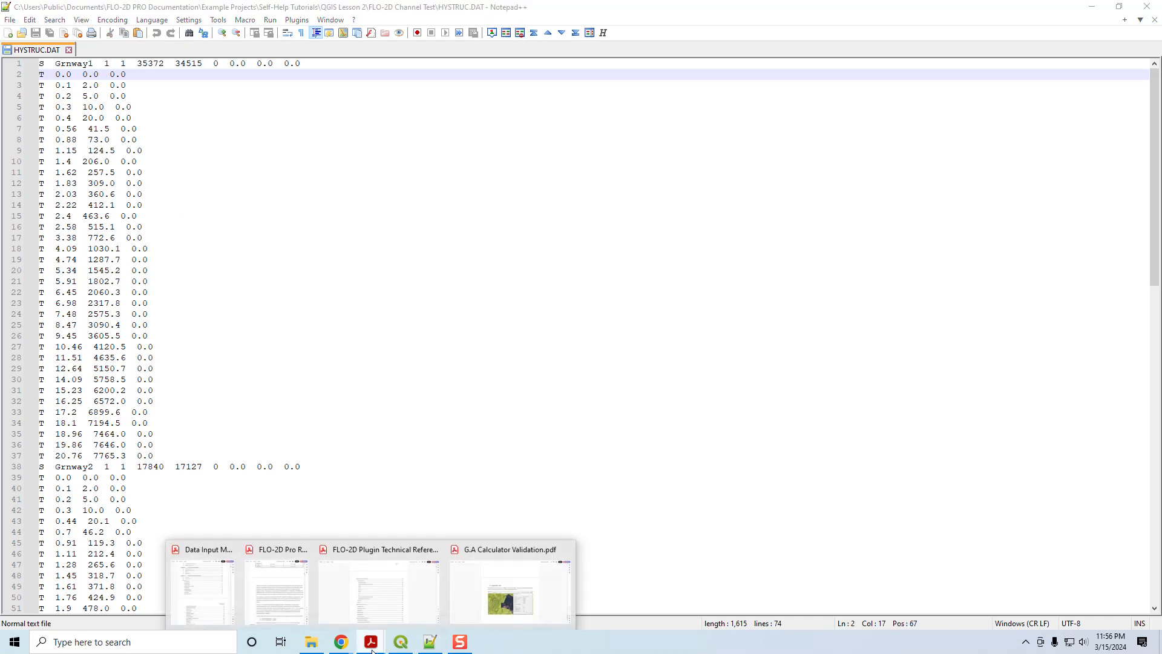
left_click(209, 597)
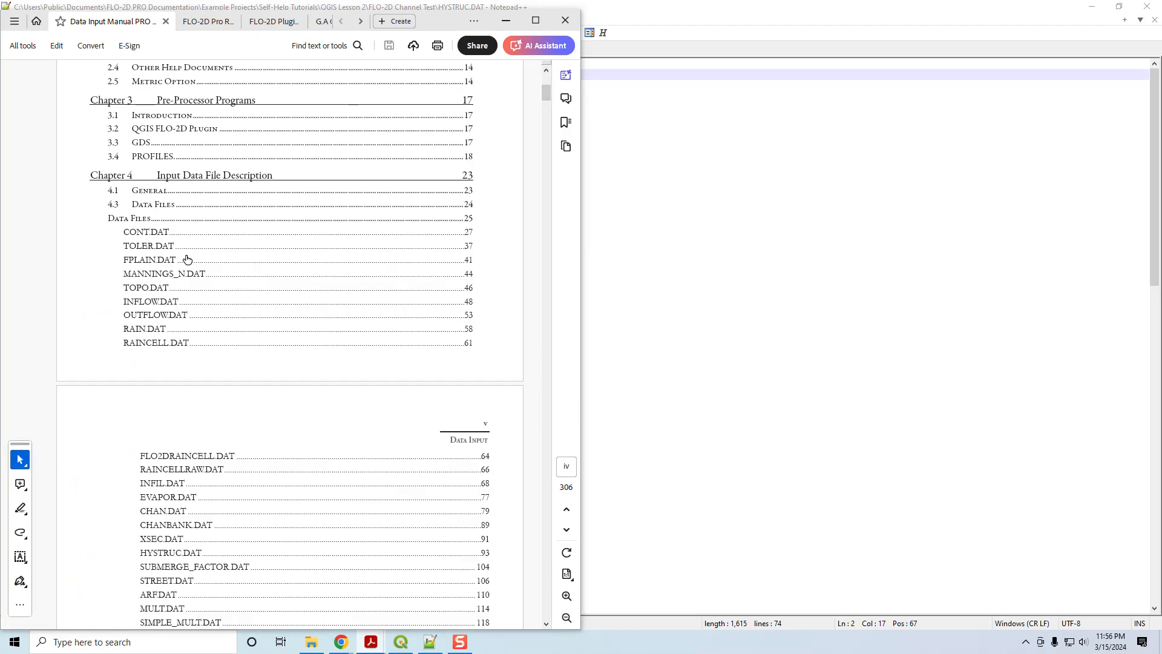
scroll(163, 284, "down", 3)
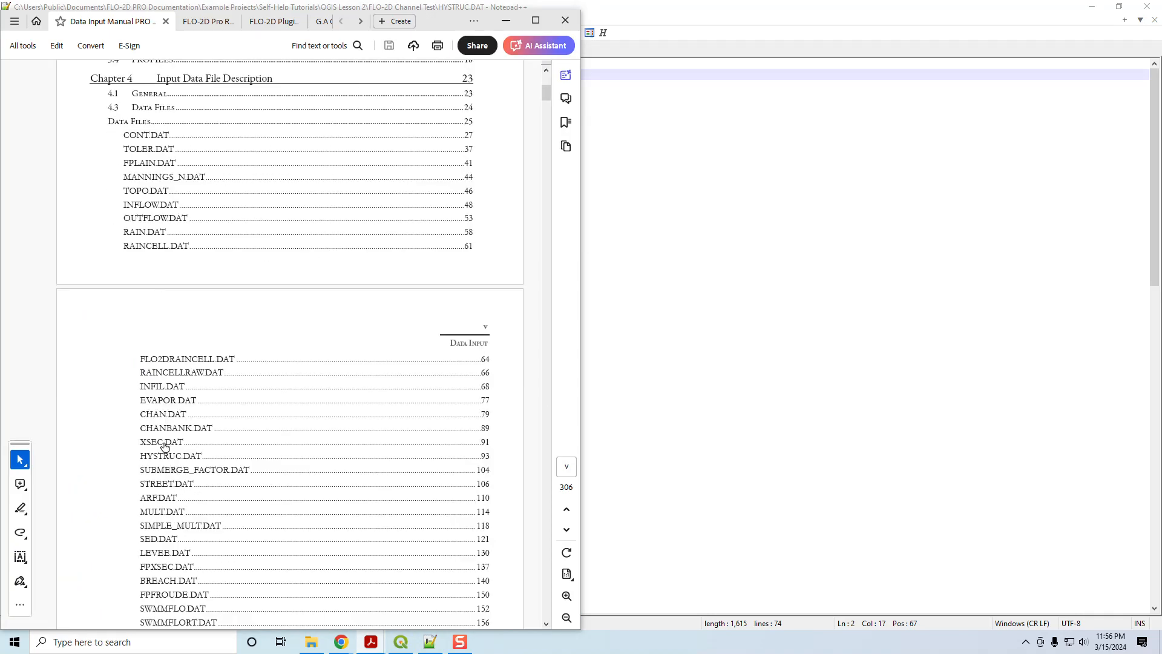
left_click(170, 461)
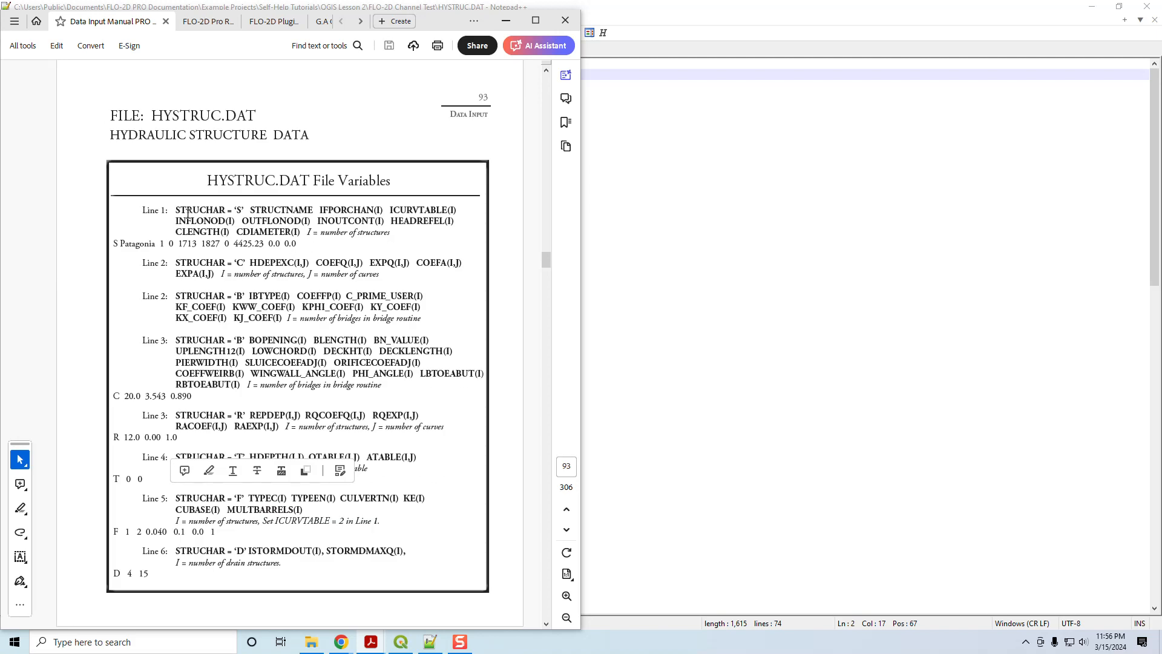
left_click_drag(476, 6, 805, 43)
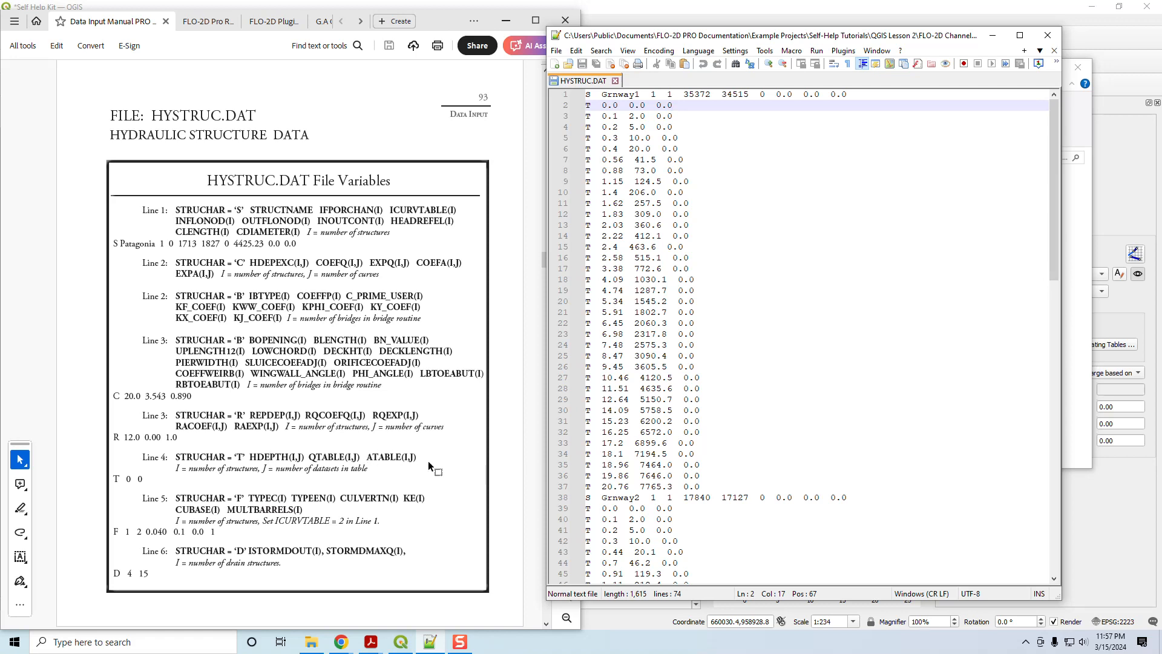
scroll(388, 458, "down", 12)
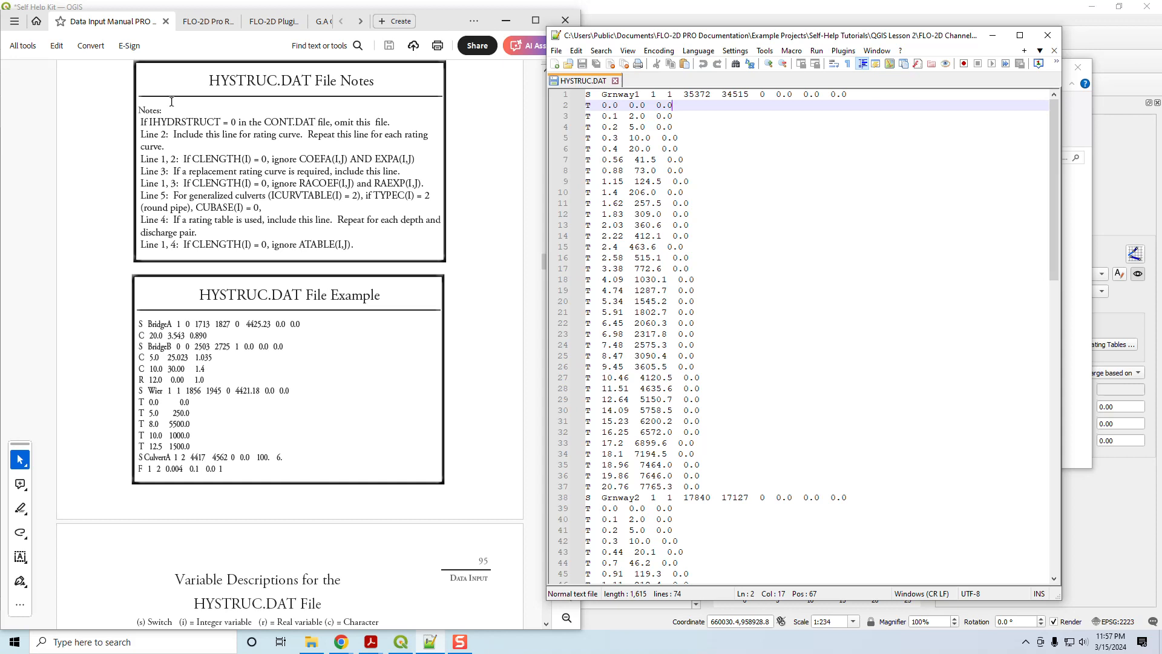
scroll(264, 344, "down", 5)
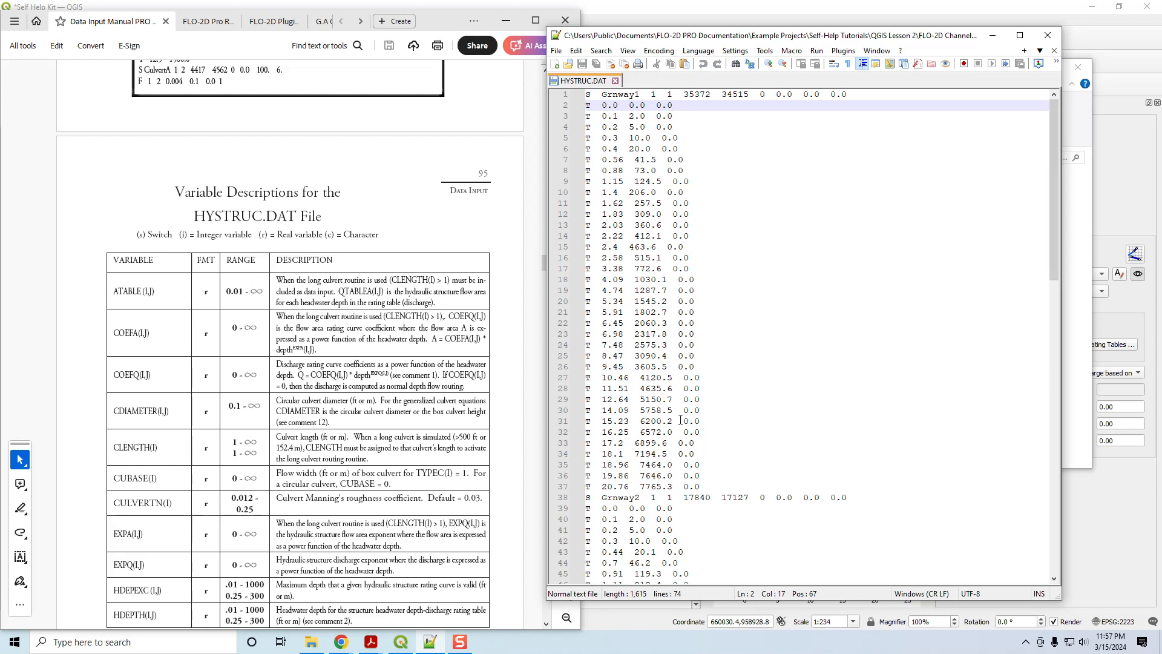
Step: Examine the highest-depth rows of the Grnway1 rating table, lines 32 to 37 of HYSTRUC.DAT
mouse_move(703, 486)
left_mouse_down()
mouse_move(572, 469)
mouse_move(611, 486)
mouse_move(703, 486)
left_mouse_up()
left_click(666, 357)
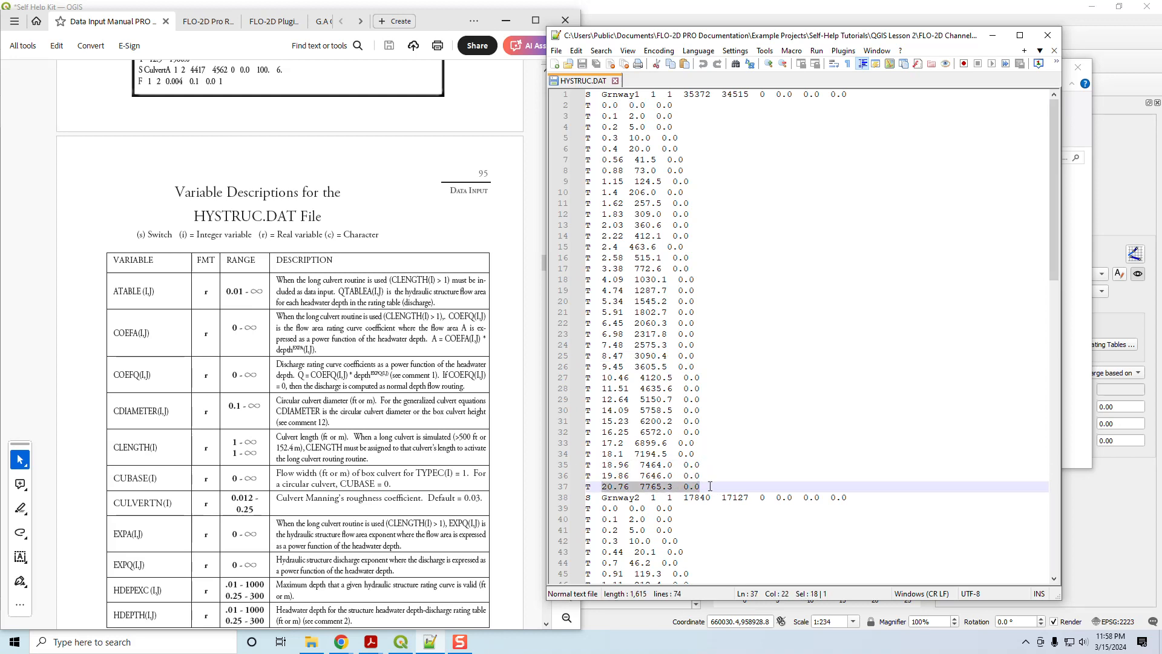
left_click(707, 484)
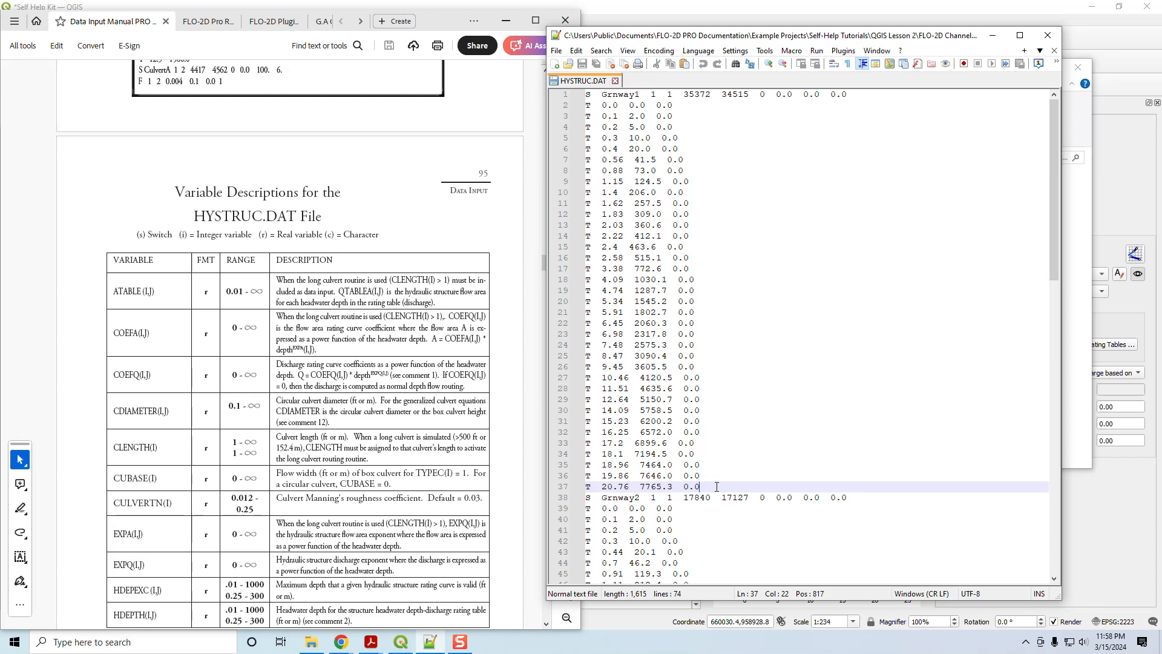
left_click_drag(716, 486, 570, 448)
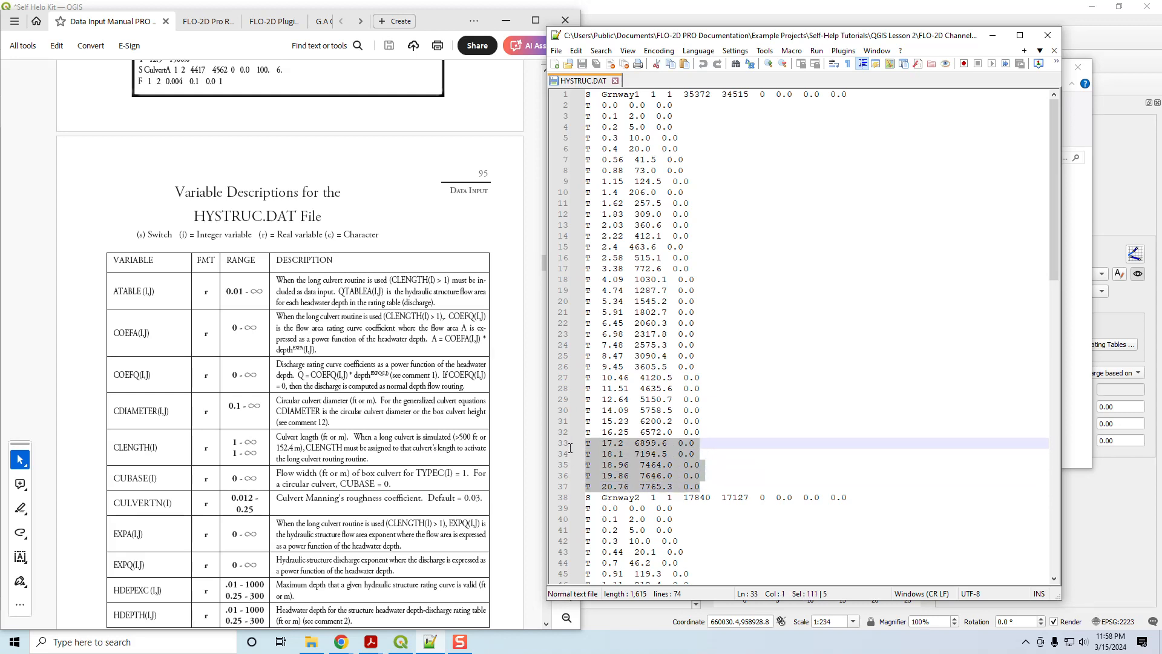
left_click(658, 486)
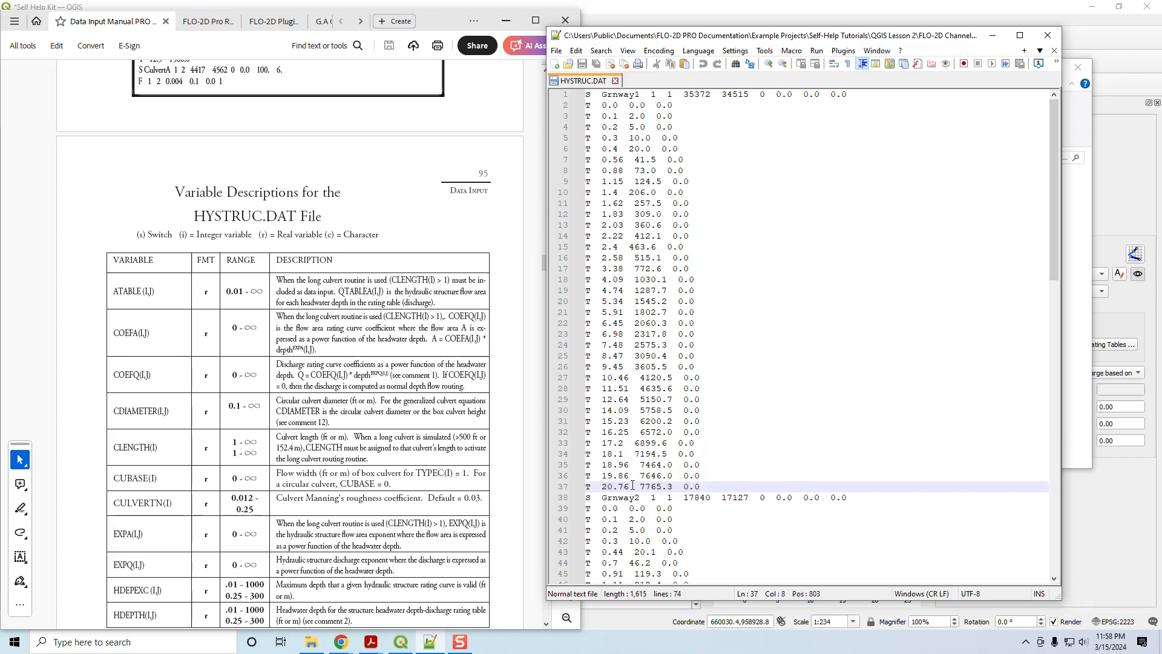
left_click_drag(711, 486, 584, 444)
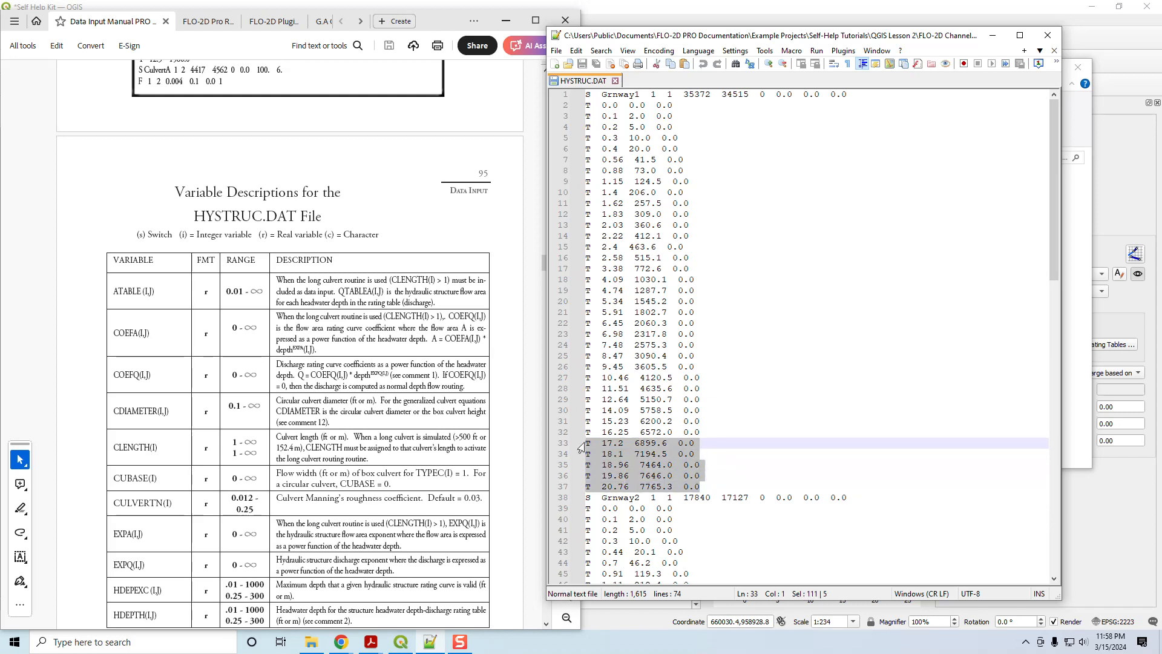
left_click(699, 441)
left_click_drag(718, 433, 585, 432)
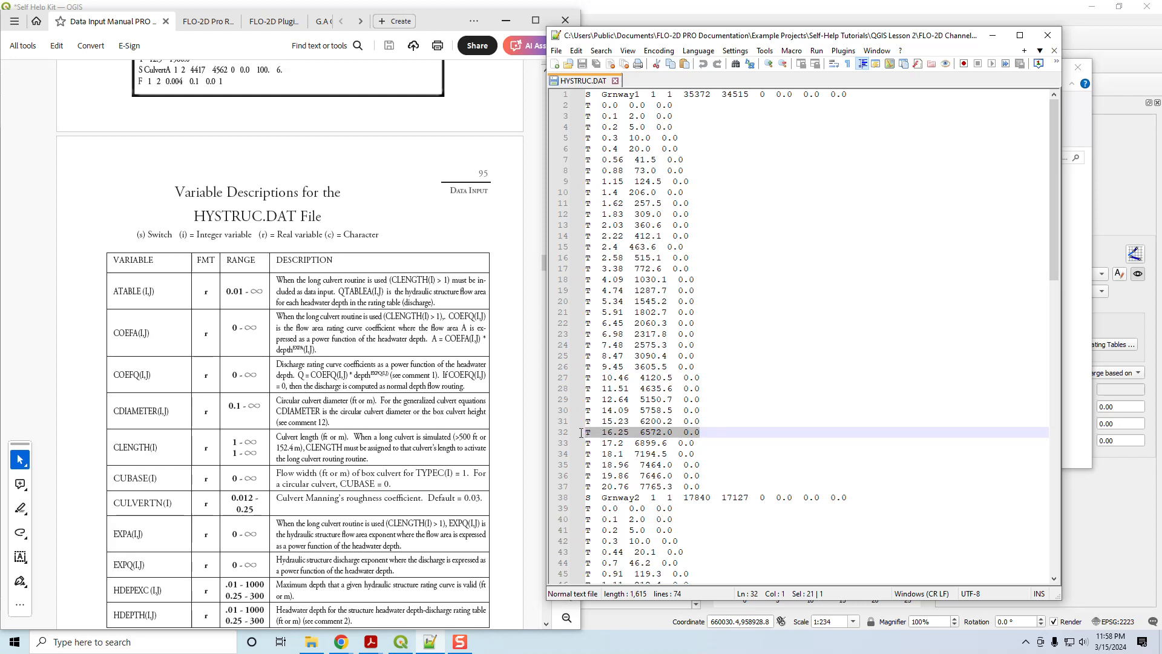
left_click(619, 431)
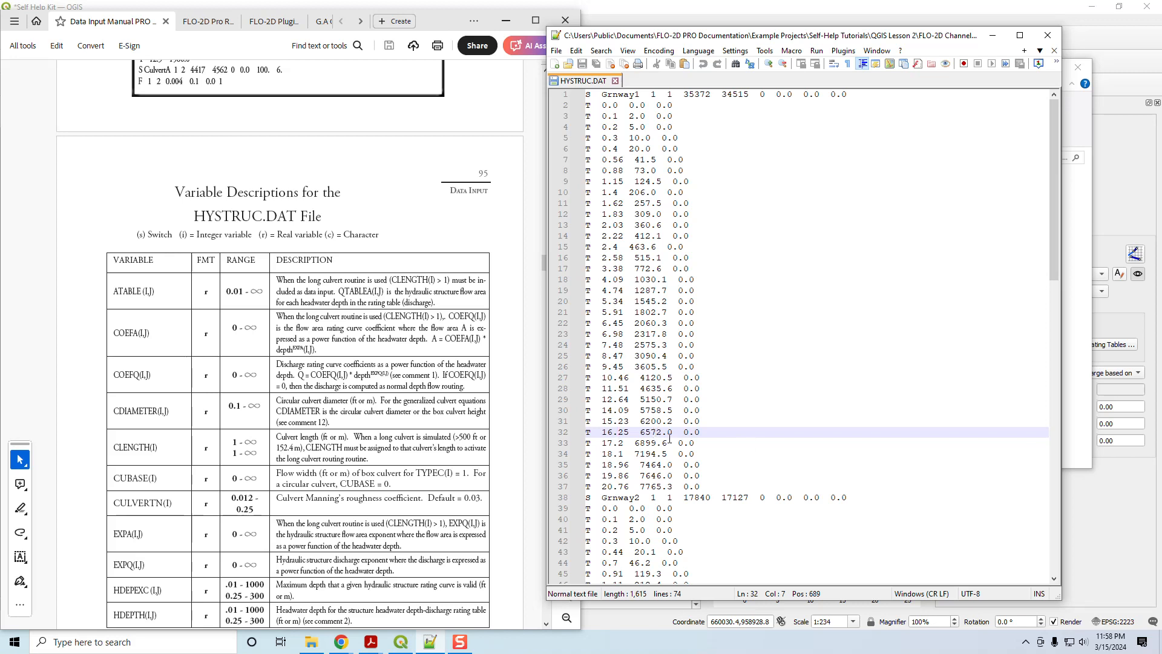
left_click_drag(714, 484, 612, 435)
left_click(619, 430)
left_click_drag(698, 443, 585, 443)
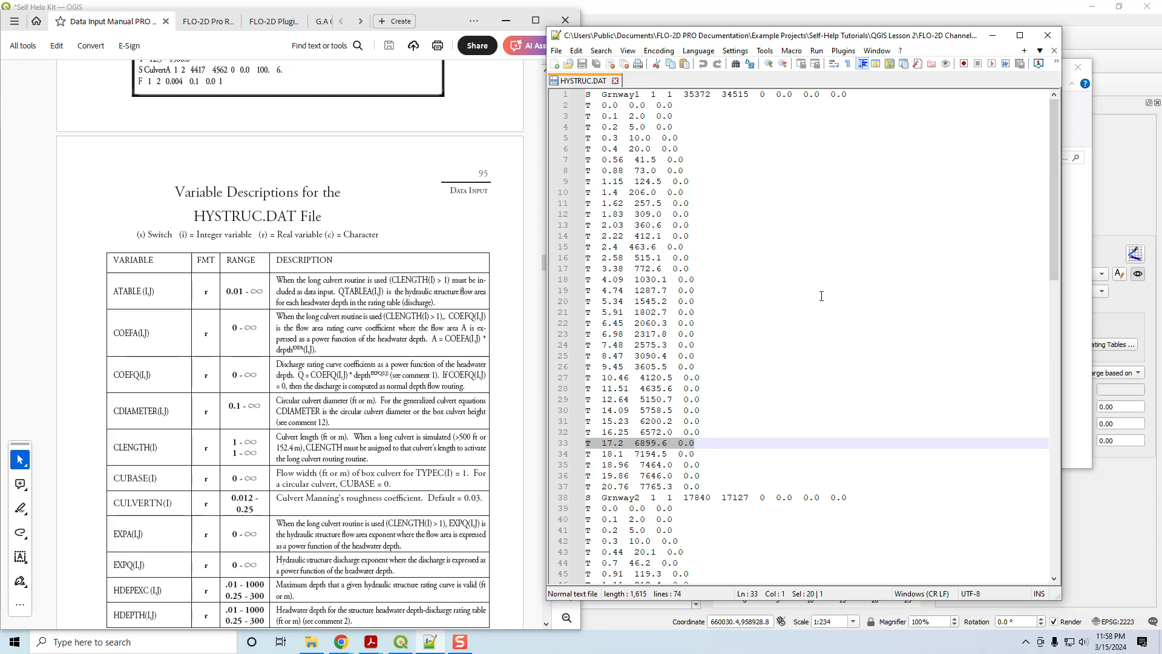
Step: Review the low-depth rows of the Grnway1 rating table alongside the rating table plot in QGIS, and look through the Grnway2 table
left_click_drag(588, 106, 712, 239)
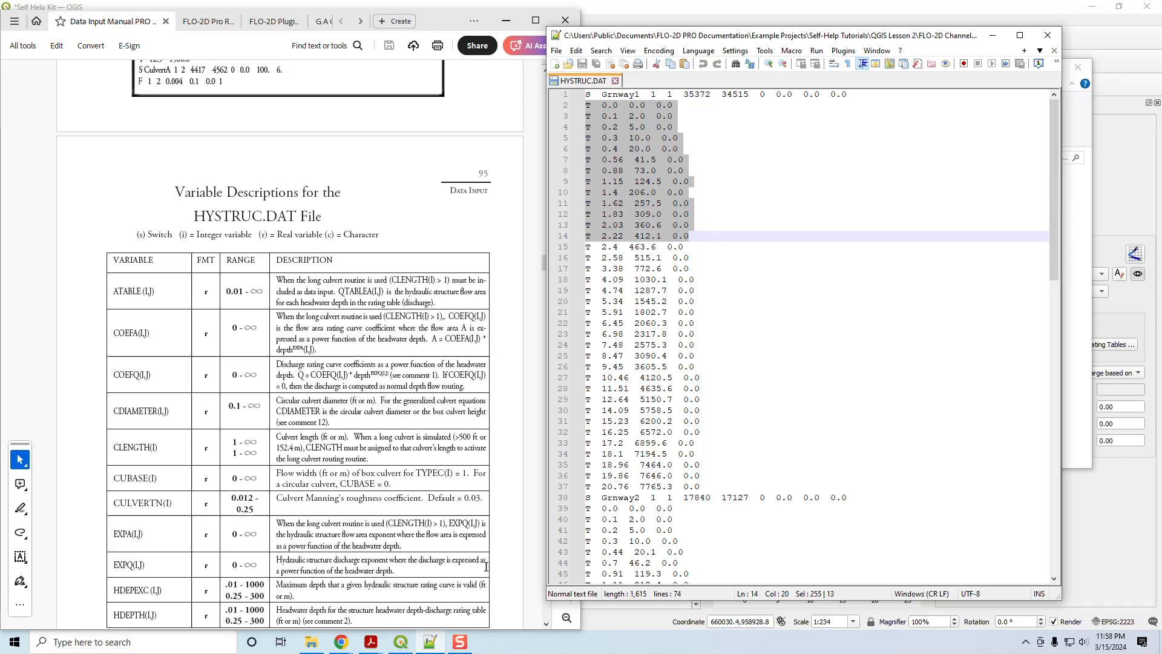
left_click(401, 641)
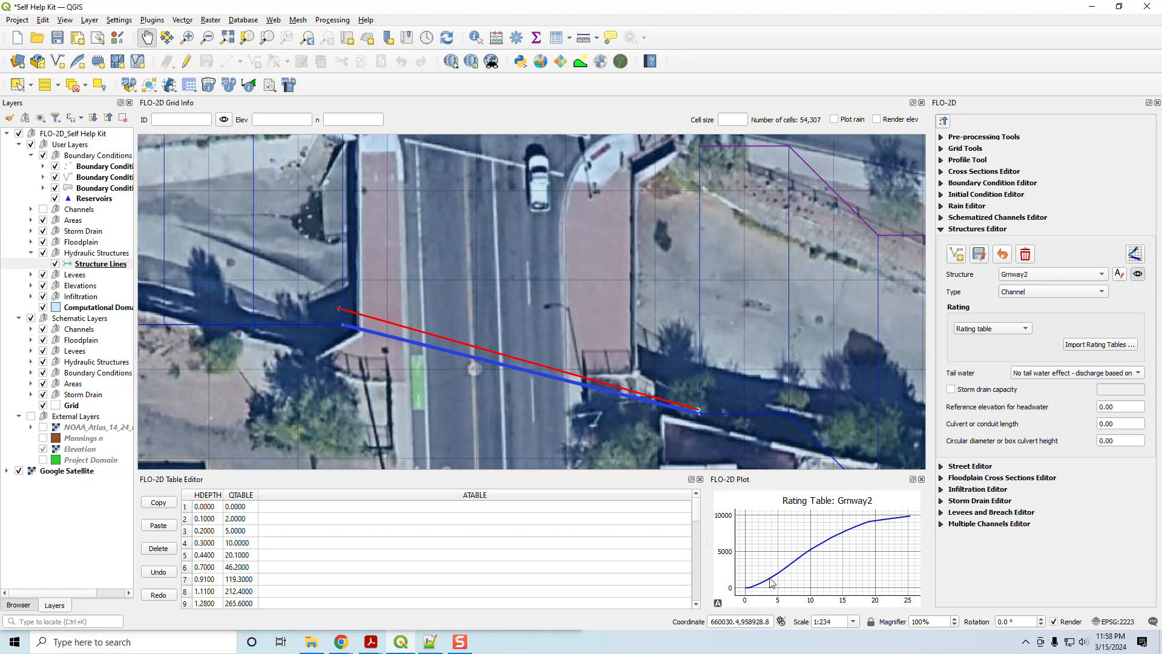
left_click(430, 642)
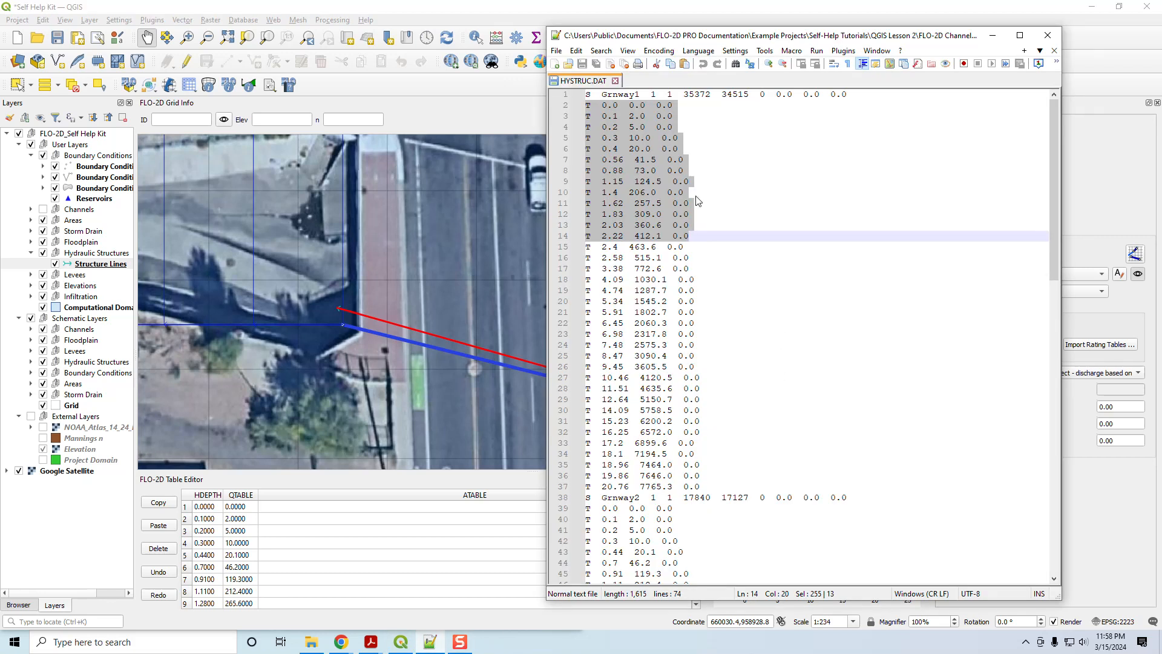
left_click(617, 106)
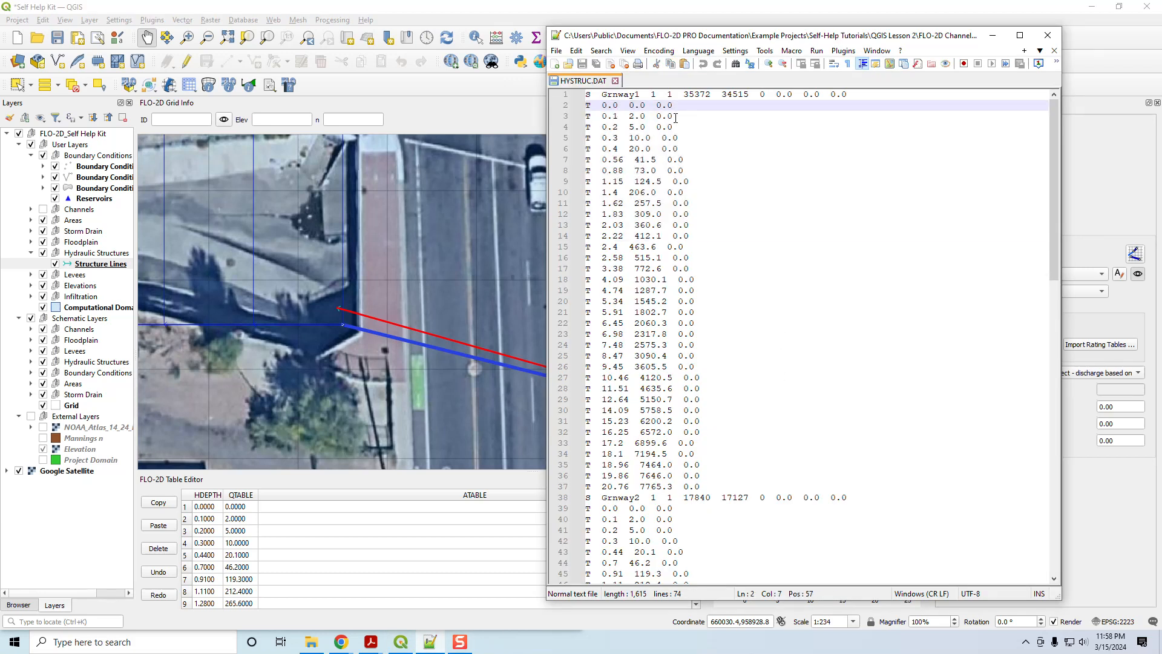
left_click_drag(676, 118, 584, 107)
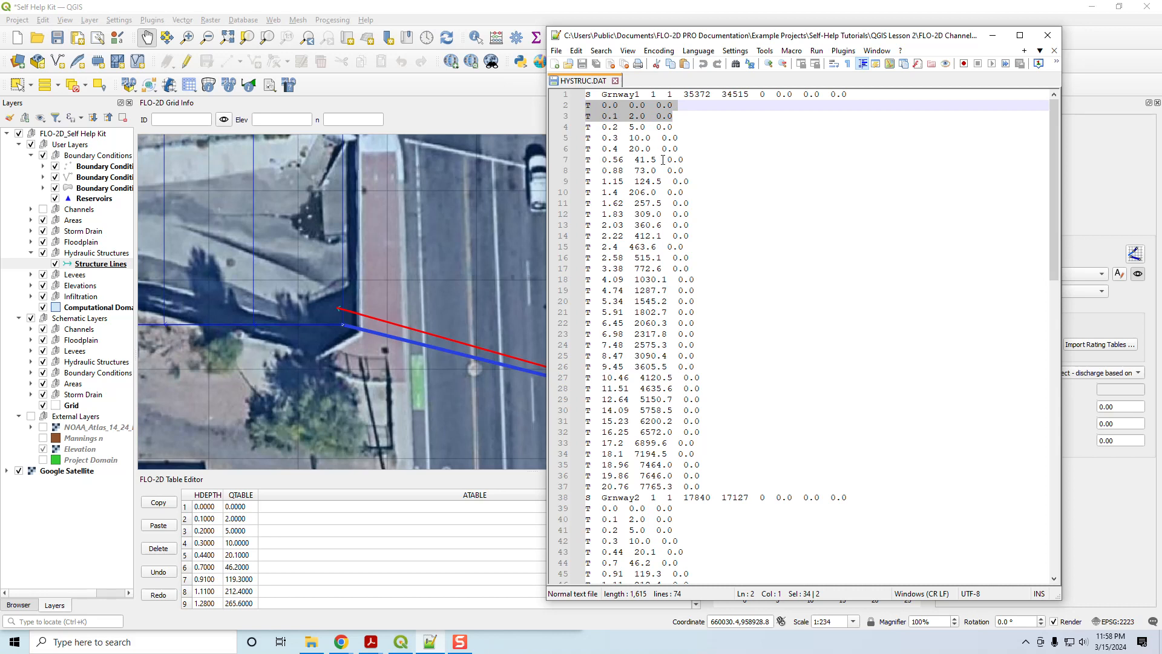
left_click(791, 226)
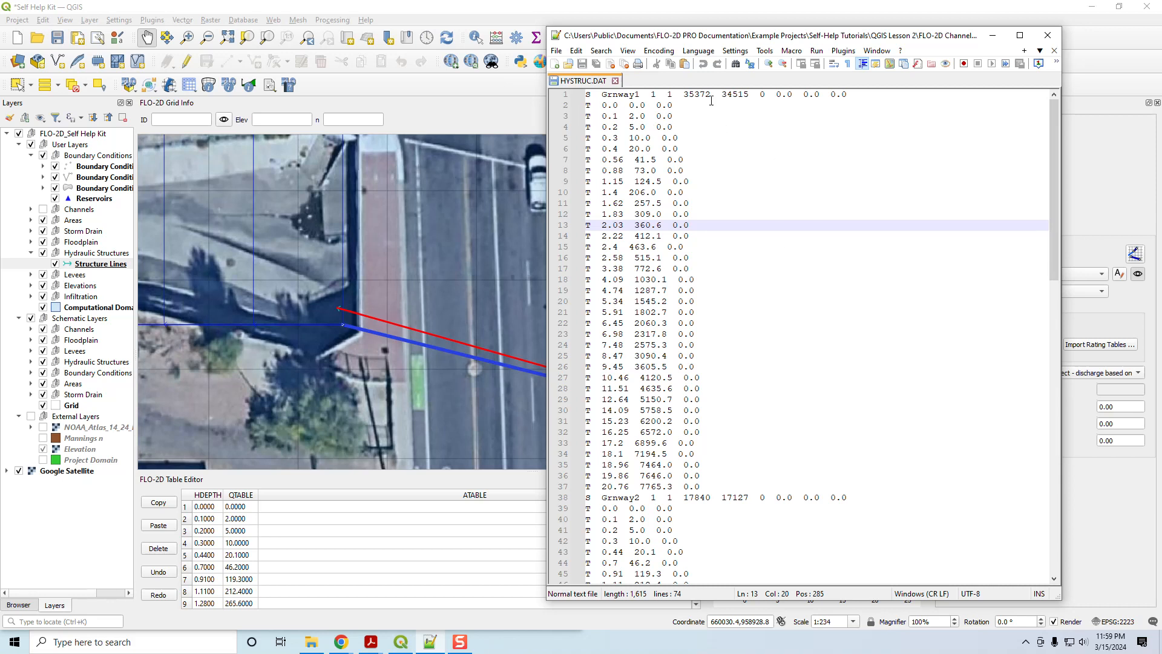
left_click_drag(686, 116, 569, 106)
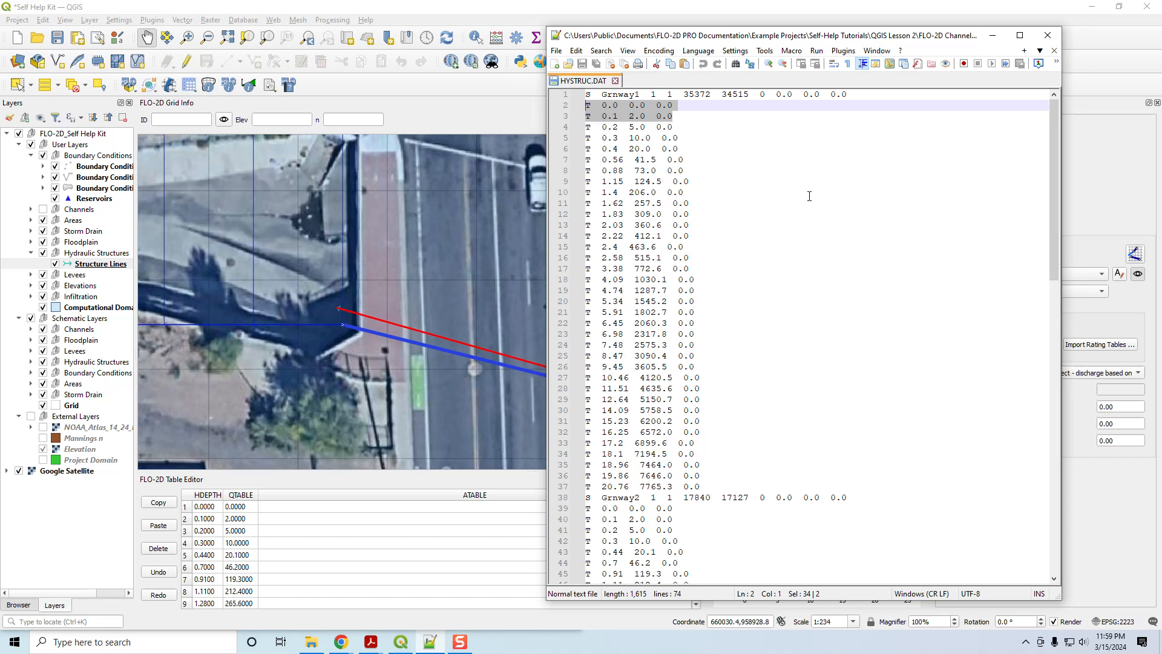
scroll(811, 267, "down", 13)
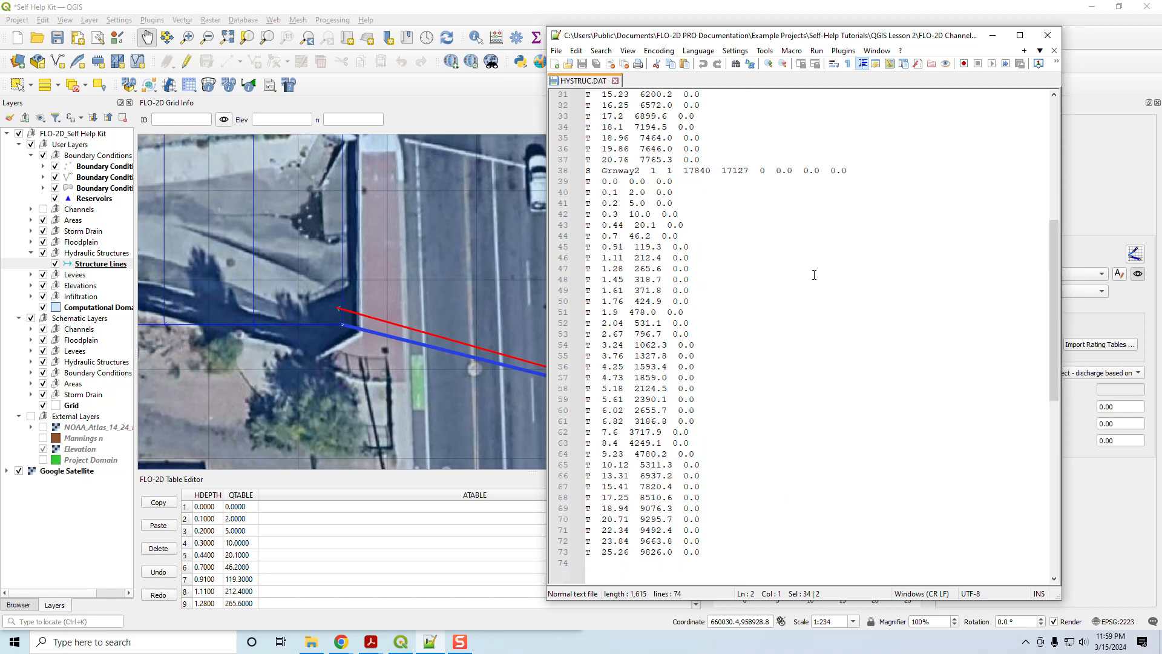
Step: Close HYSTRUC.DAT and Notepad++, and run the FLO-2D simulation from QGIS on the exported channel project
left_click(615, 80)
left_click(1048, 35)
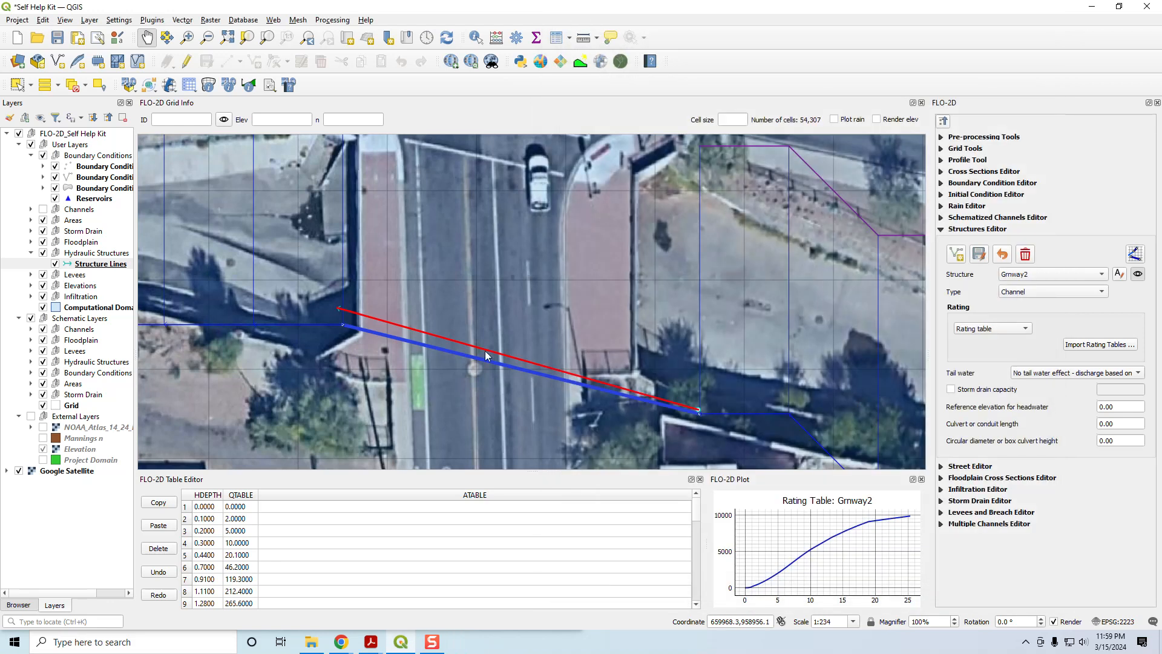
left_click(208, 85)
left_click(200, 130)
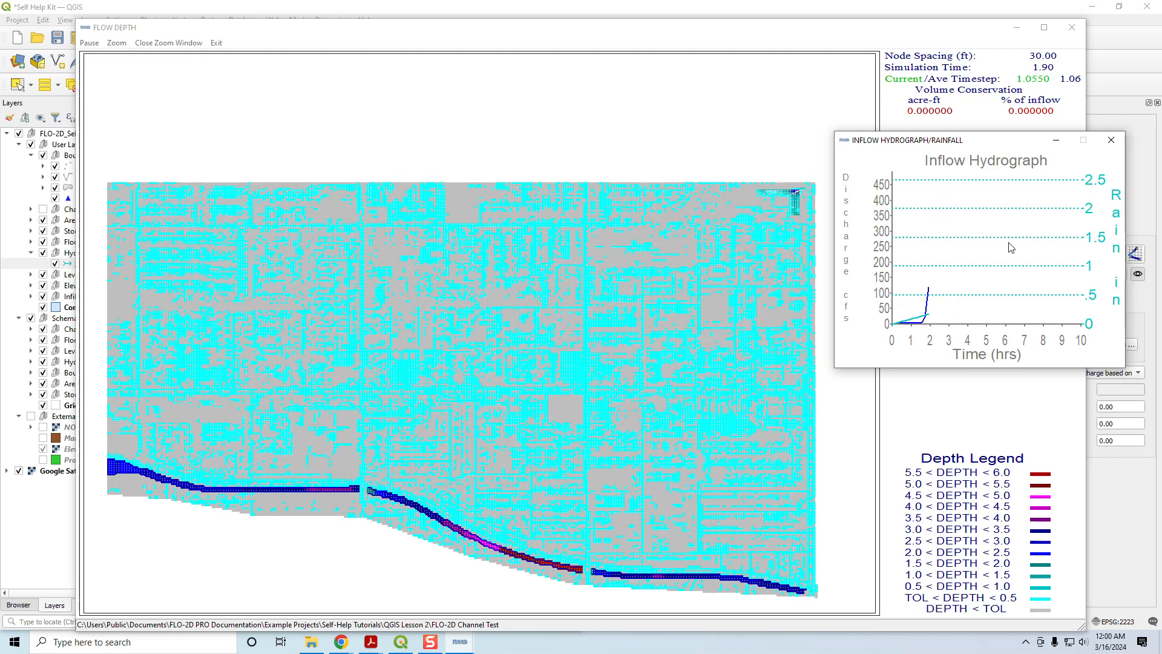
Step: Switch to File Explorer, open INFLOW.DAT from the FLO-2D Channel Test folder, check the inflow node on its first lines, and close it
left_click(311, 641)
left_click(708, 287)
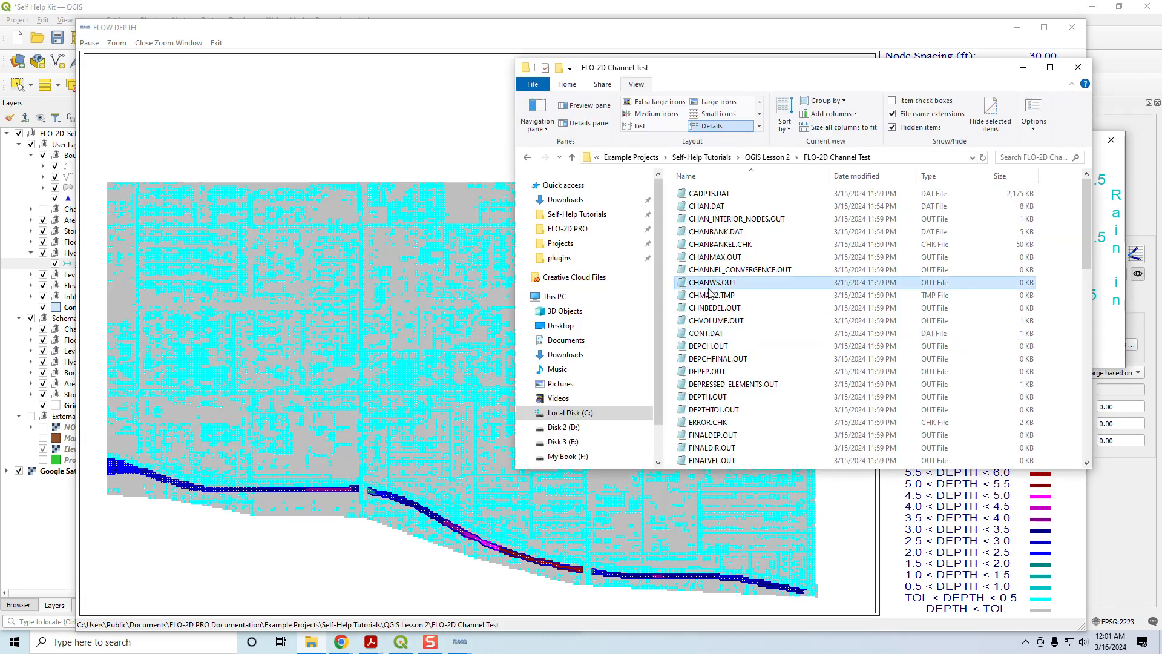
scroll(709, 285, "down", 10)
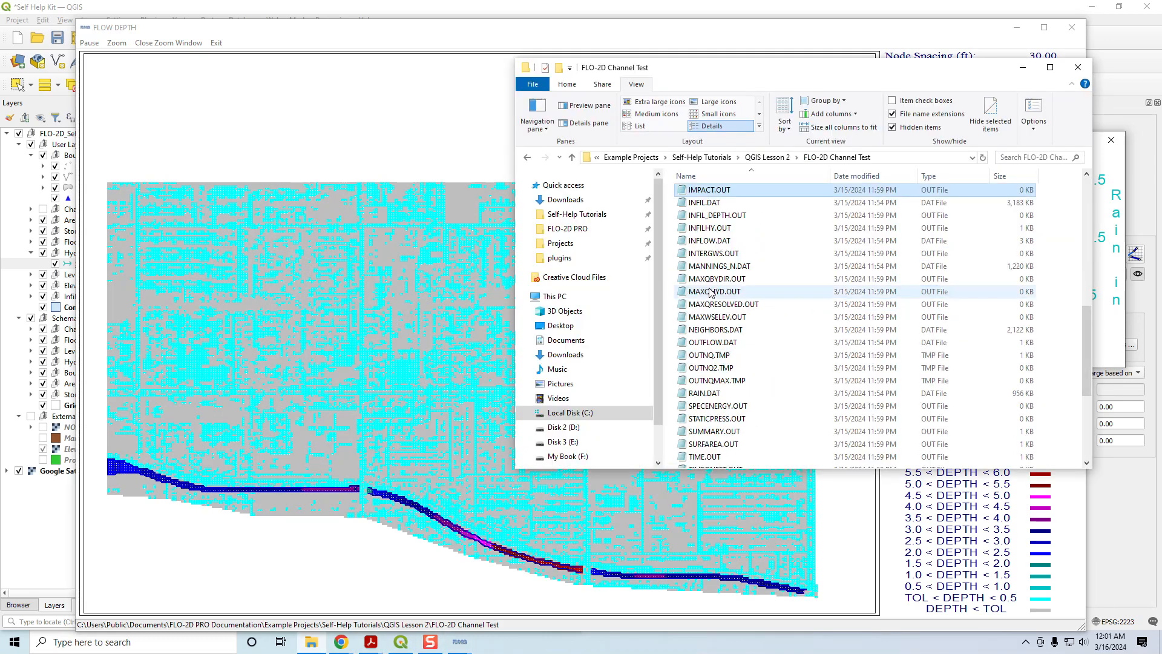
left_click(706, 240)
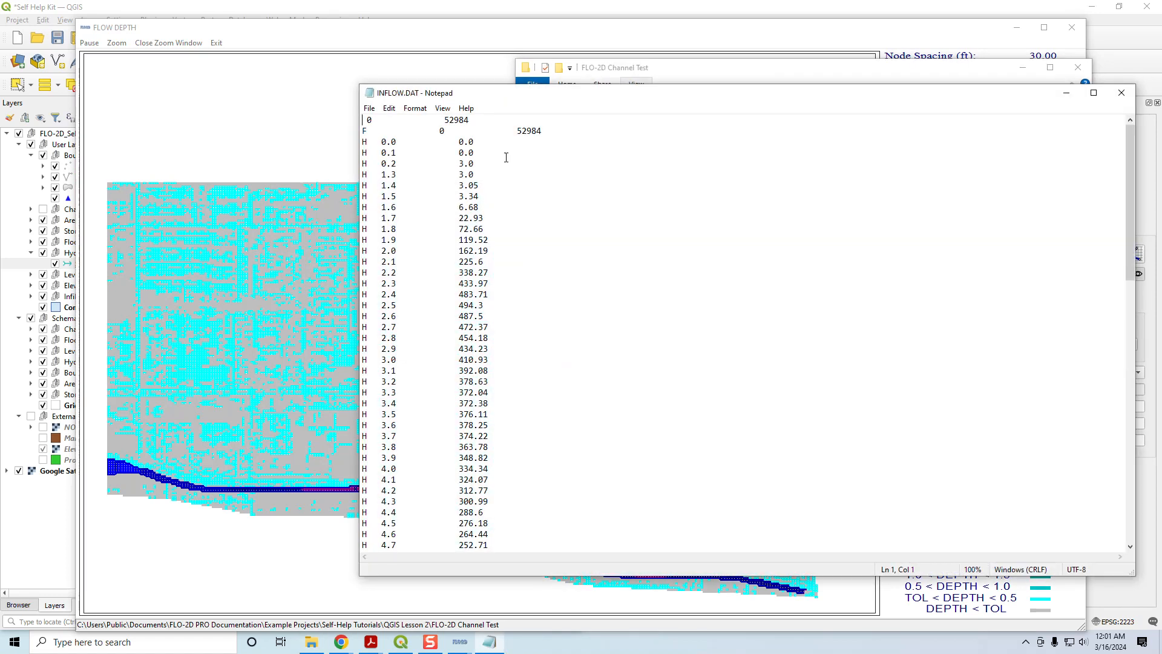
double_click(455, 121)
double_click(524, 131)
left_click_drag(361, 131, 572, 138)
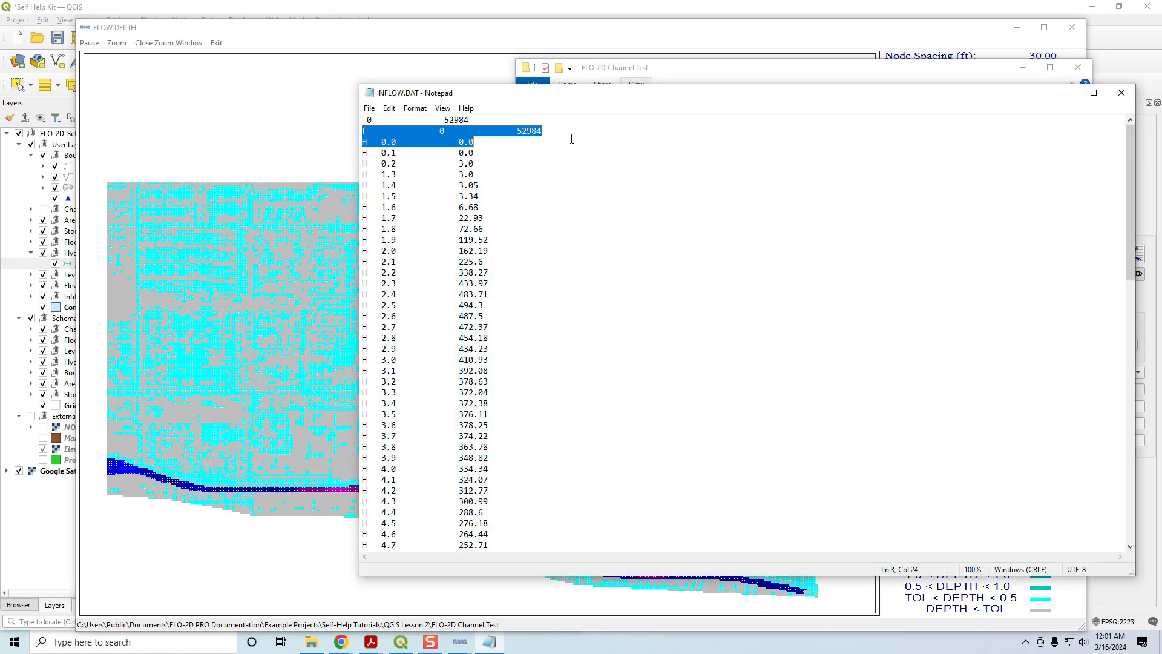
double_click(456, 119)
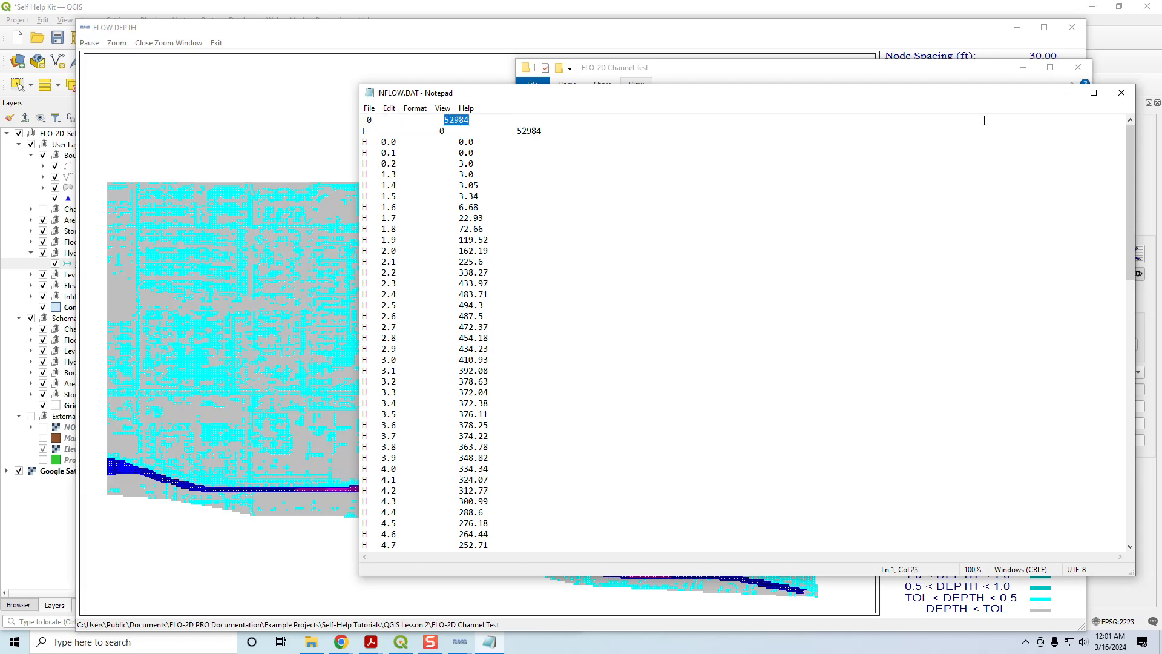
left_click(1121, 92)
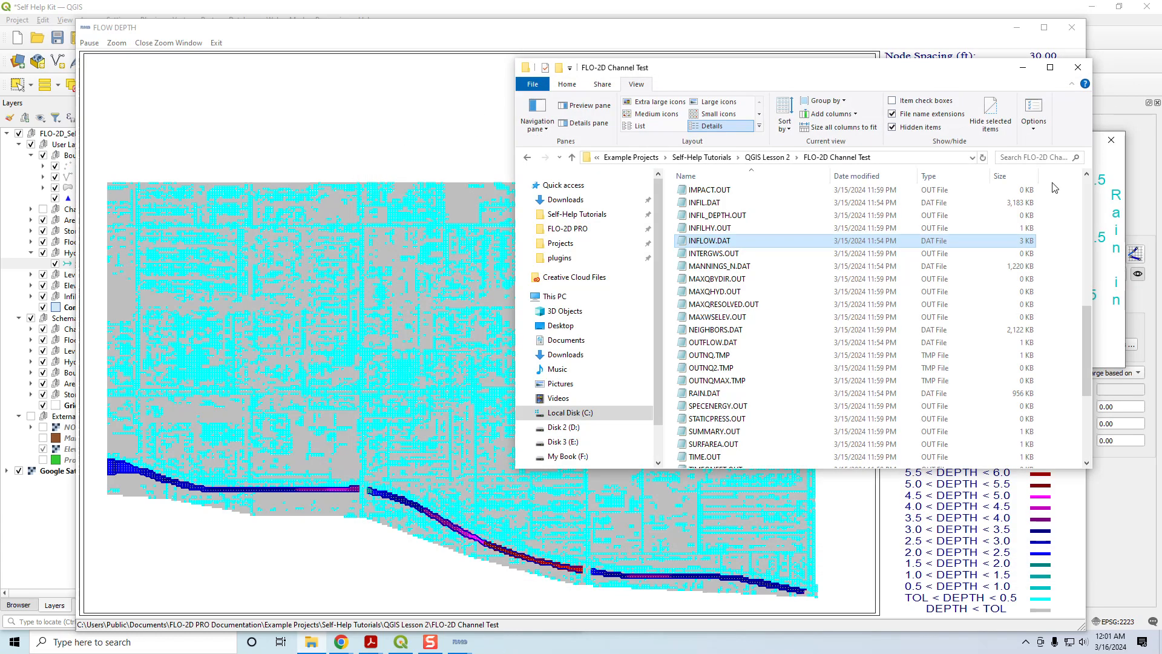
Step: Minimize File Explorer, the inflow hydrograph and the flow depth window to return to QGIS while the simulation runs
left_click(1022, 68)
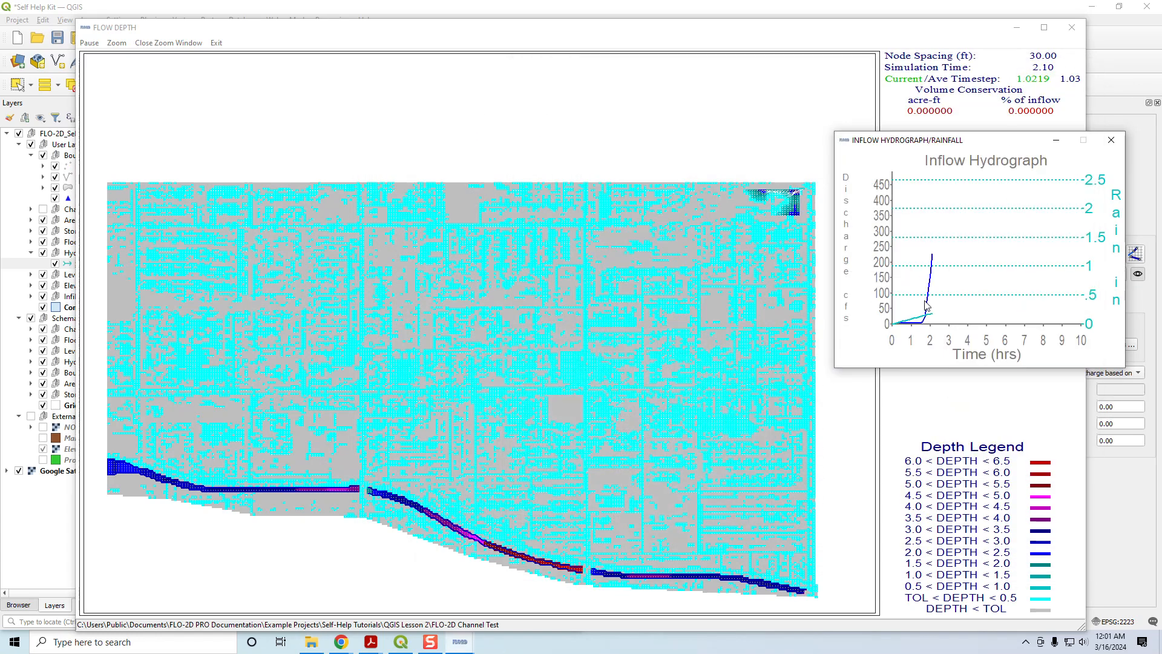
left_click(1058, 141)
left_click(1017, 29)
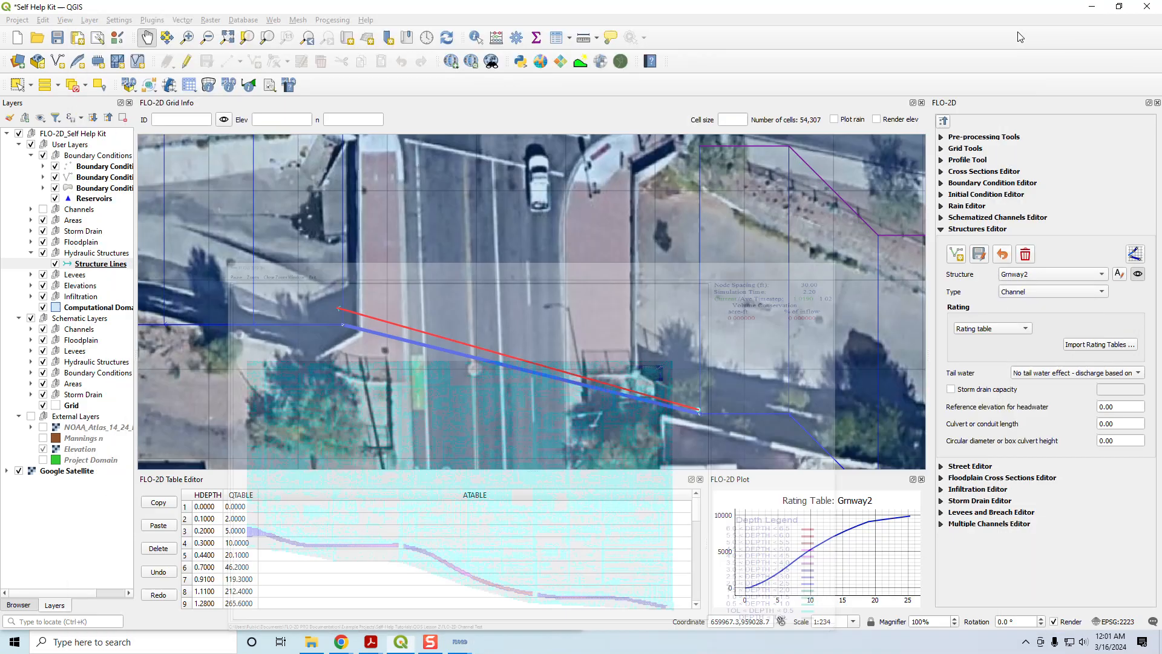